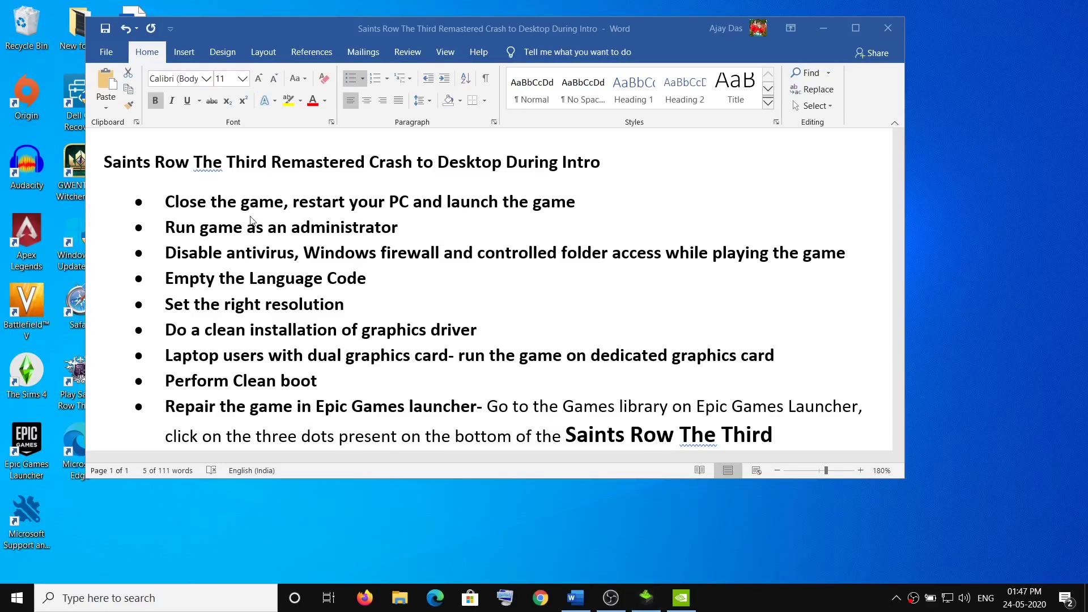
Highlight the troubleshooting lines about restarting the PC and running the game as an administrator.
left_click_drag(301, 198, 389, 204)
left_click(587, 211)
left_click_drag(557, 209, 165, 204)
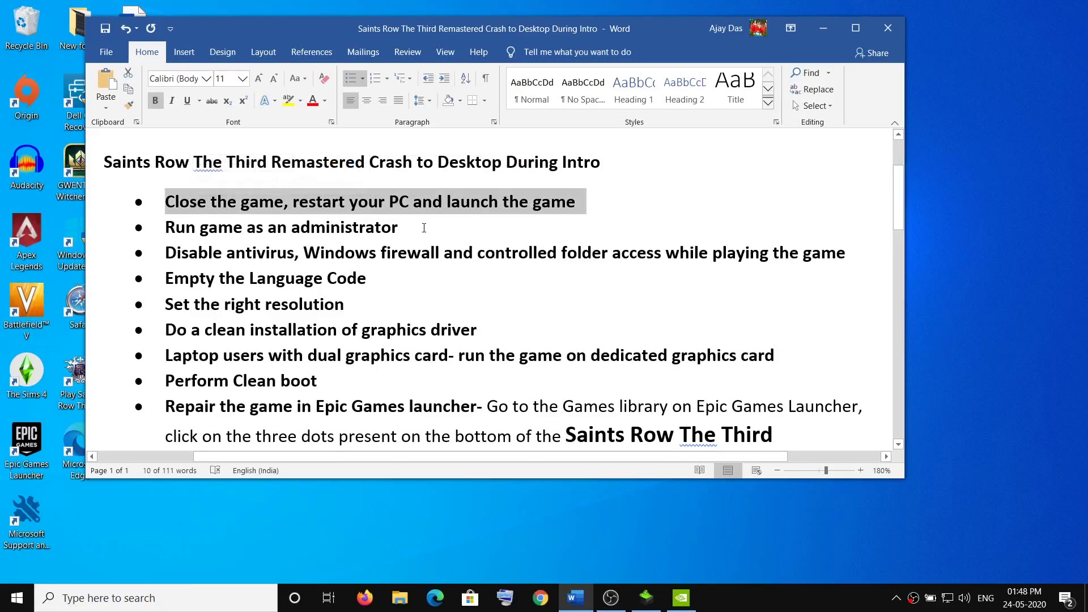
left_click_drag(170, 229, 399, 229)
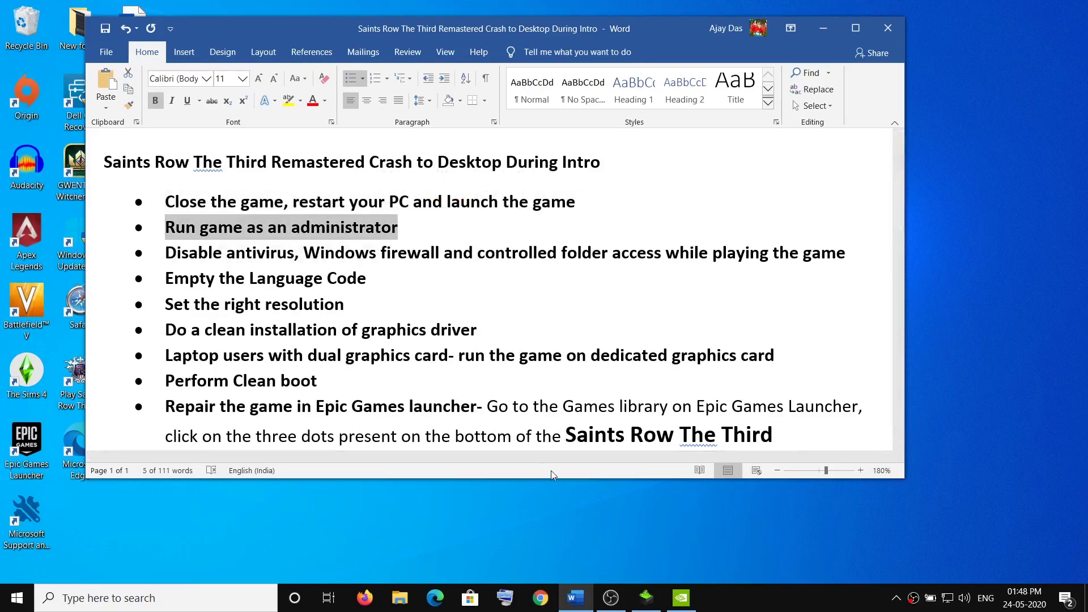
Open the Saints Row The Third Remastered folder inside Games on the D: drive in File Explorer.
left_click(400, 598)
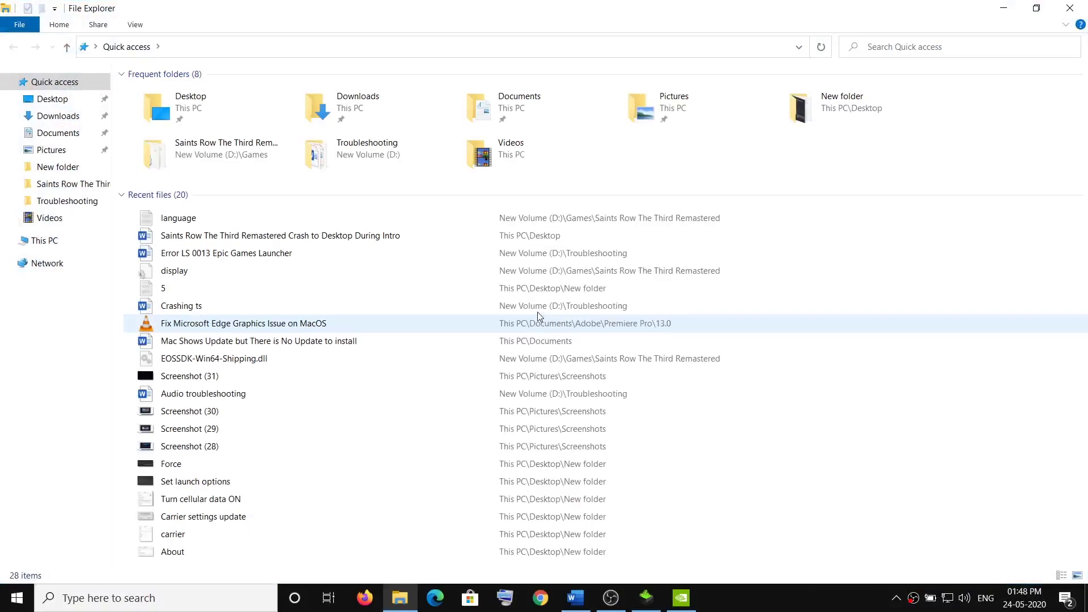
left_click(56, 248)
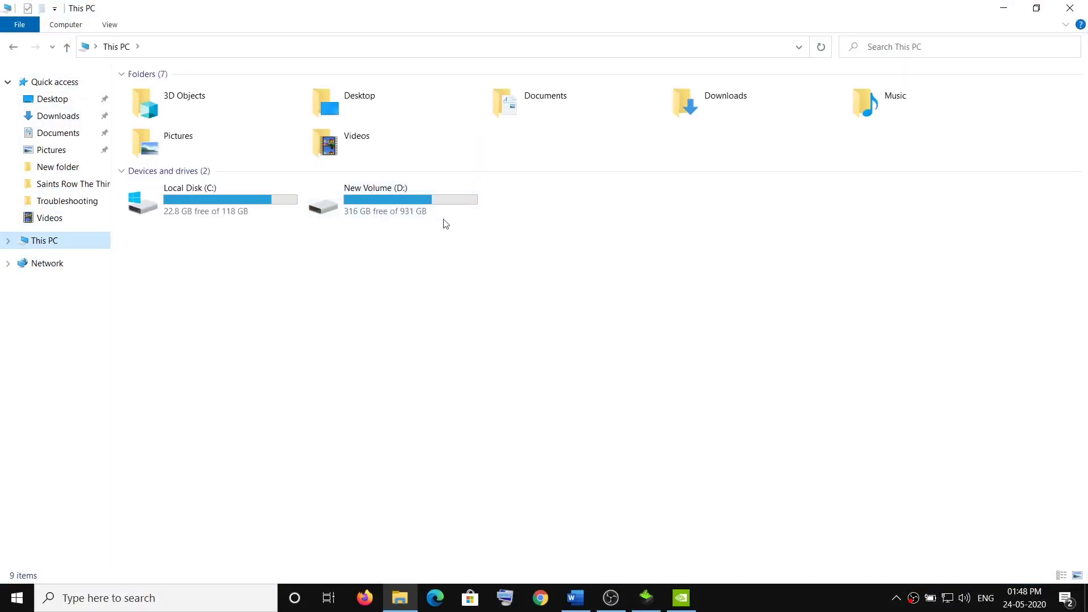
left_click(391, 211)
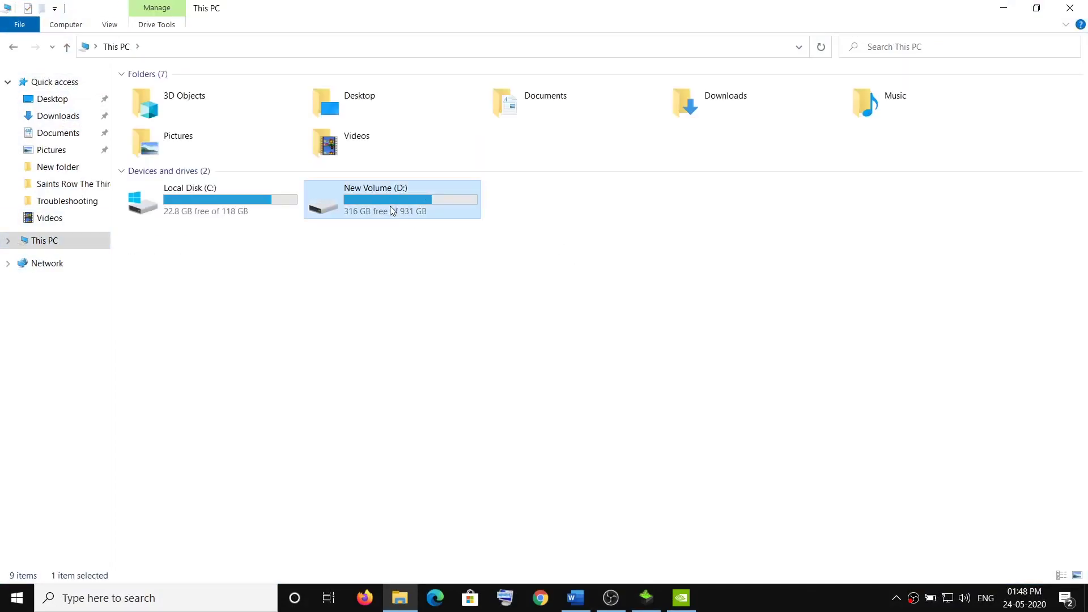
double_click(360, 203)
left_click(153, 205)
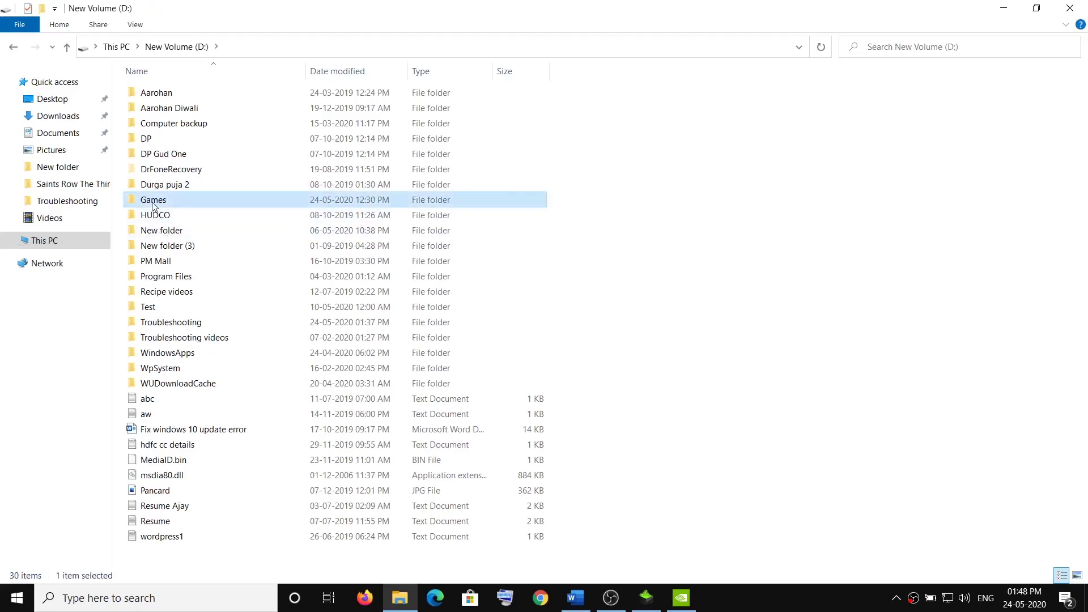
double_click(153, 203)
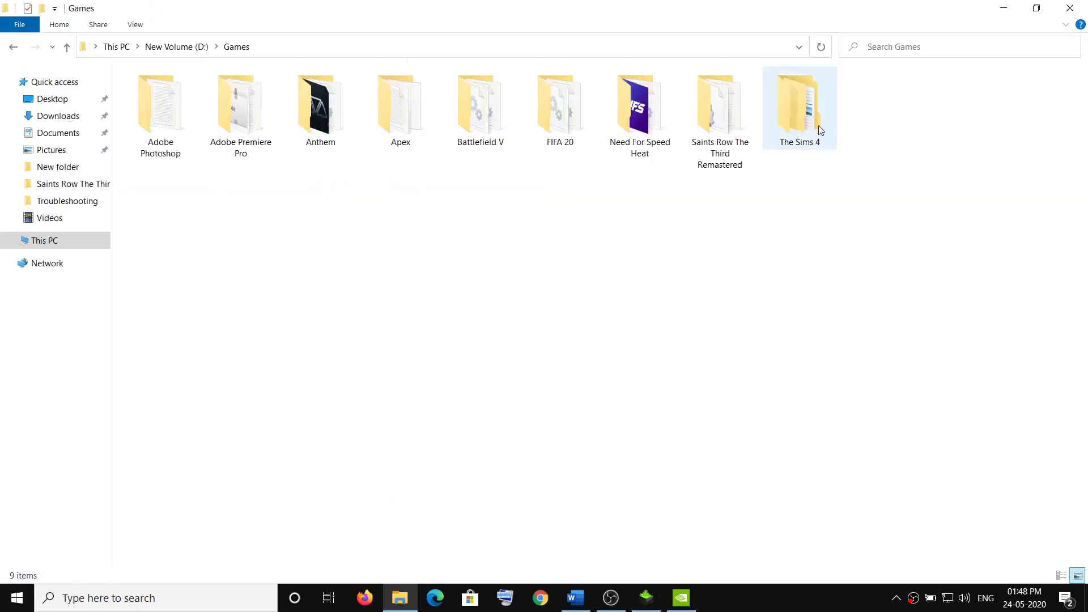
left_click(715, 115)
double_click(713, 110)
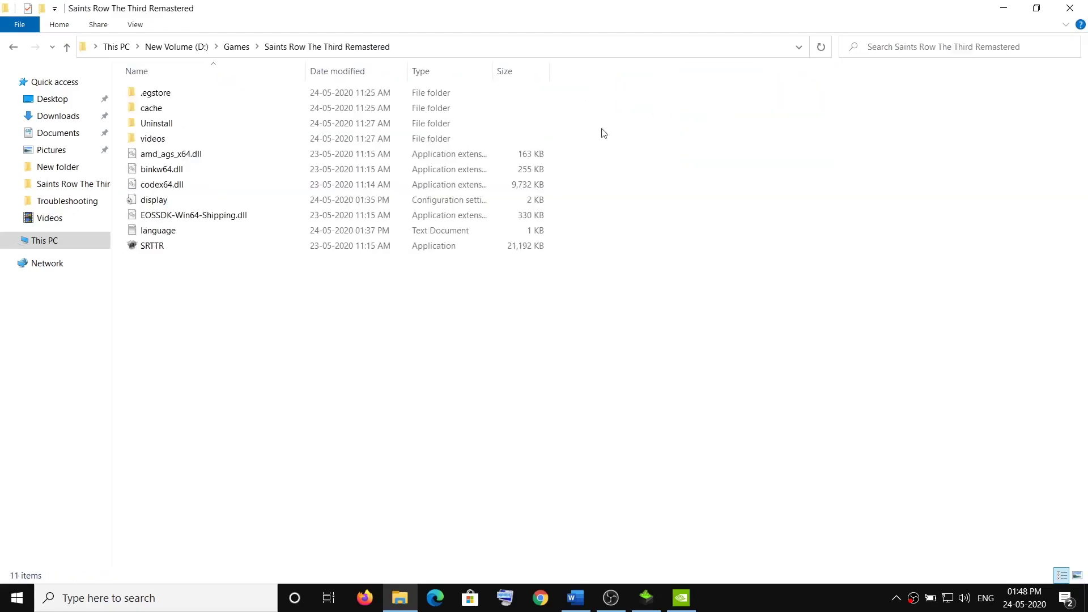
Set the SRTTR application to run as an administrator in its compatibility properties and apply the change.
left_click(147, 247)
double_click(174, 248)
right_click(174, 245)
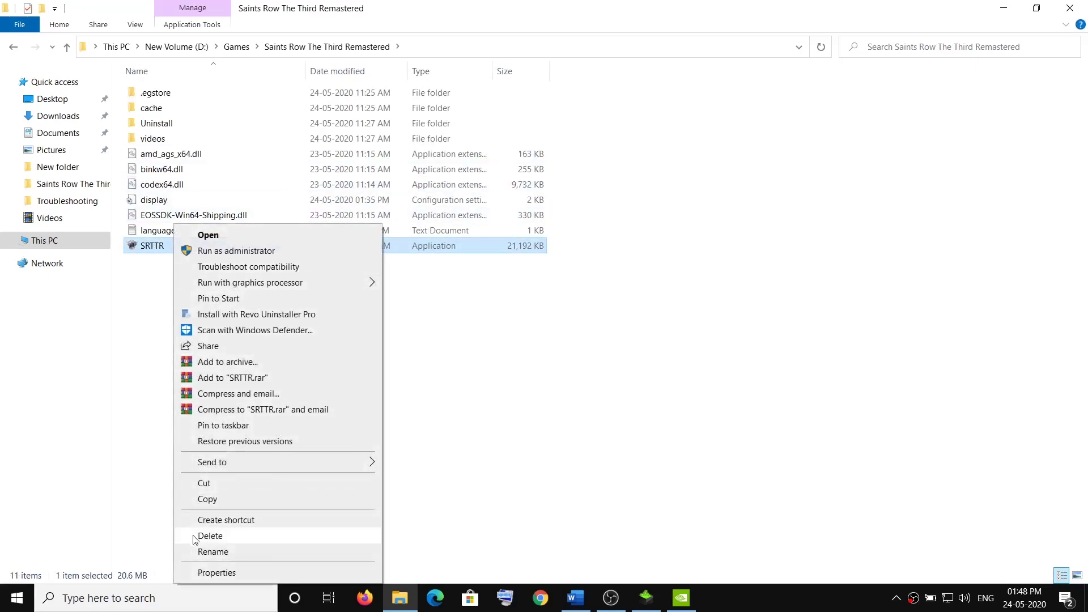
left_click(216, 572)
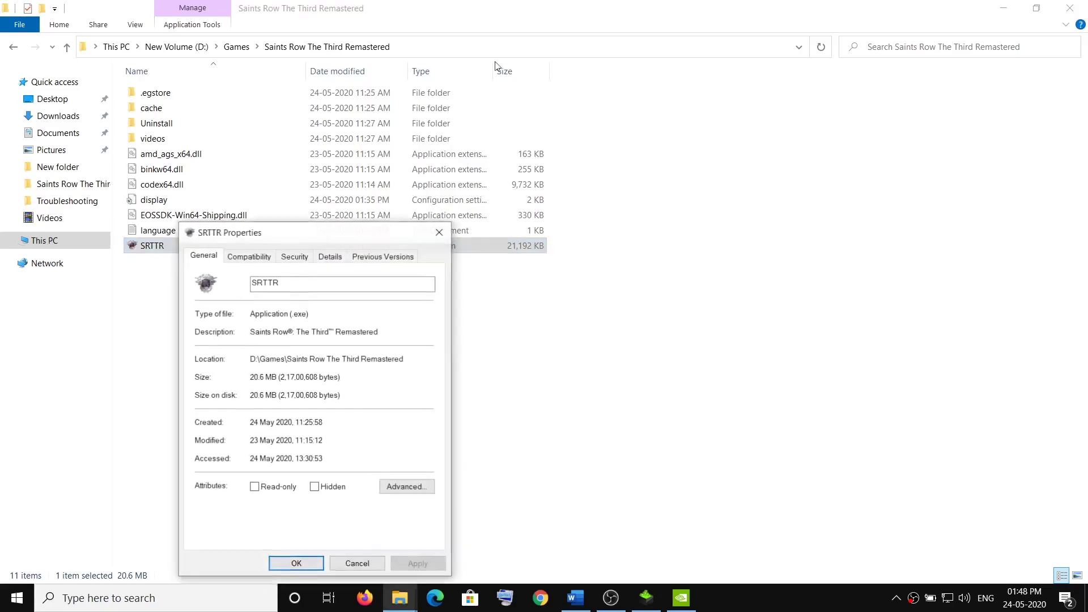
left_click_drag(347, 235, 320, 24)
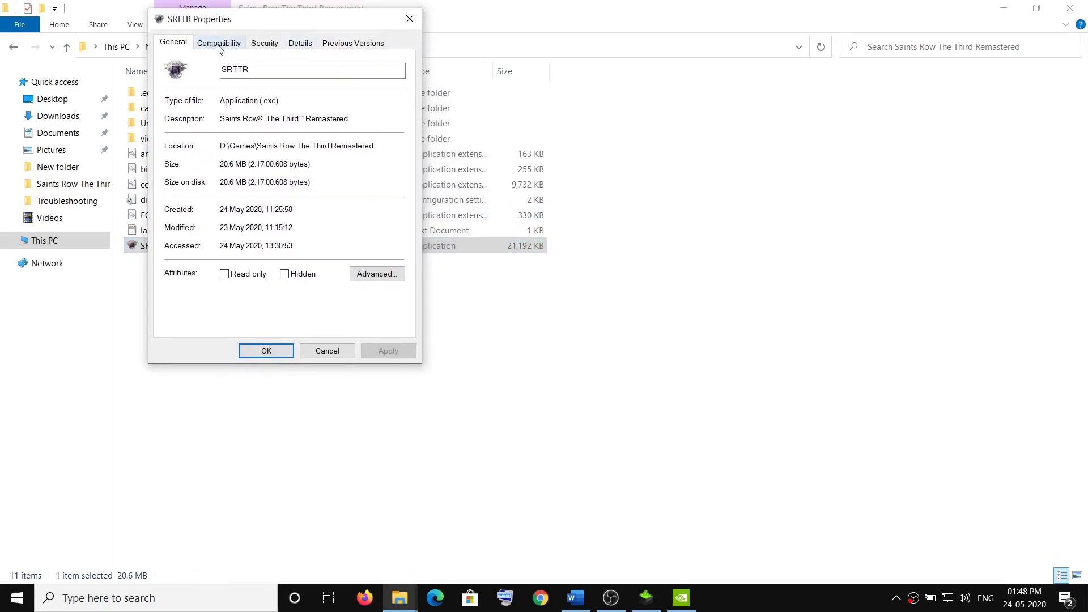
left_click(229, 48)
left_click(177, 269)
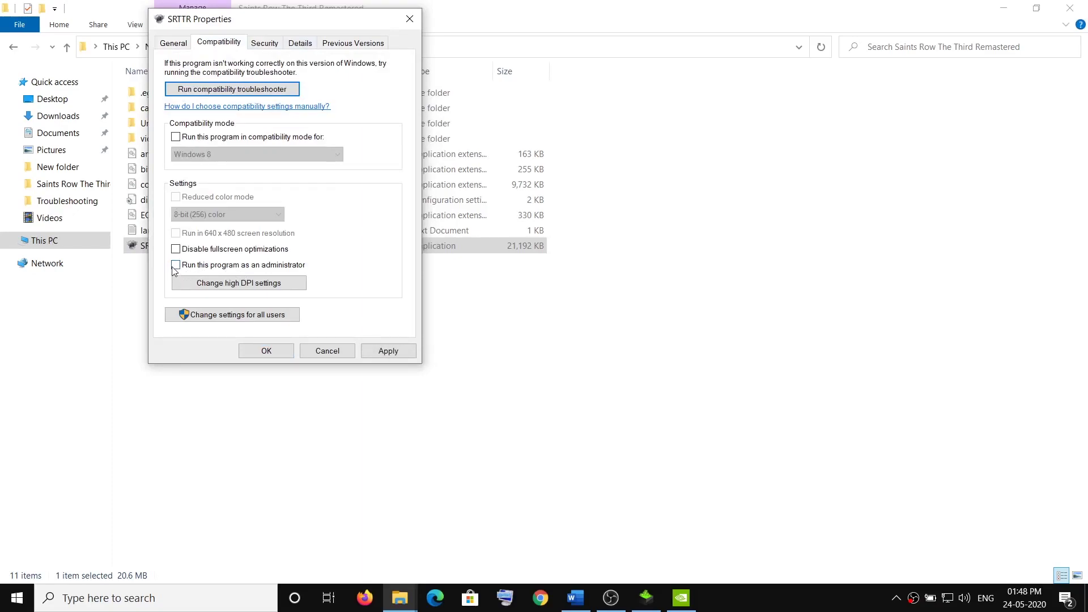
left_click(177, 267)
left_click(388, 350)
left_click(279, 353)
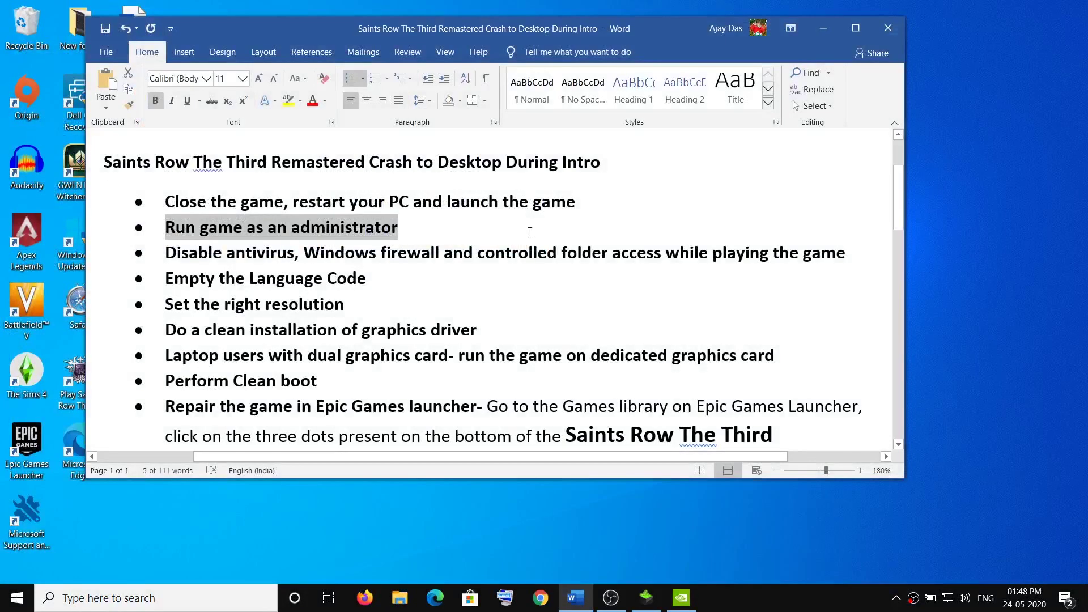
Highlight the line about disabling protection, singling out "Disable antivirus" and "Windows firewall".
left_click_drag(168, 249, 845, 255)
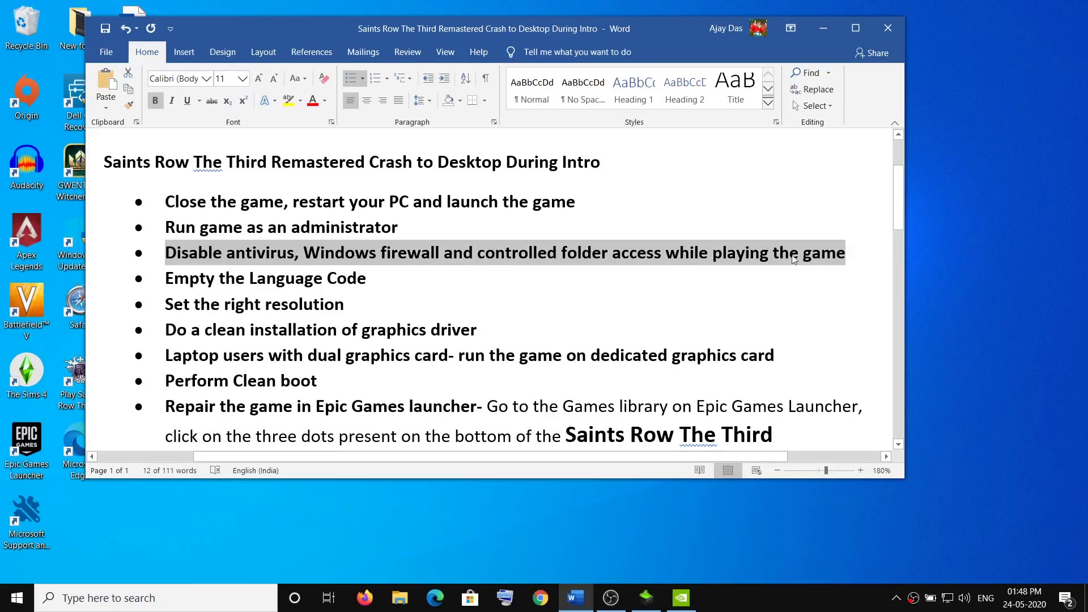
left_click(165, 252)
left_click_drag(165, 252, 295, 253)
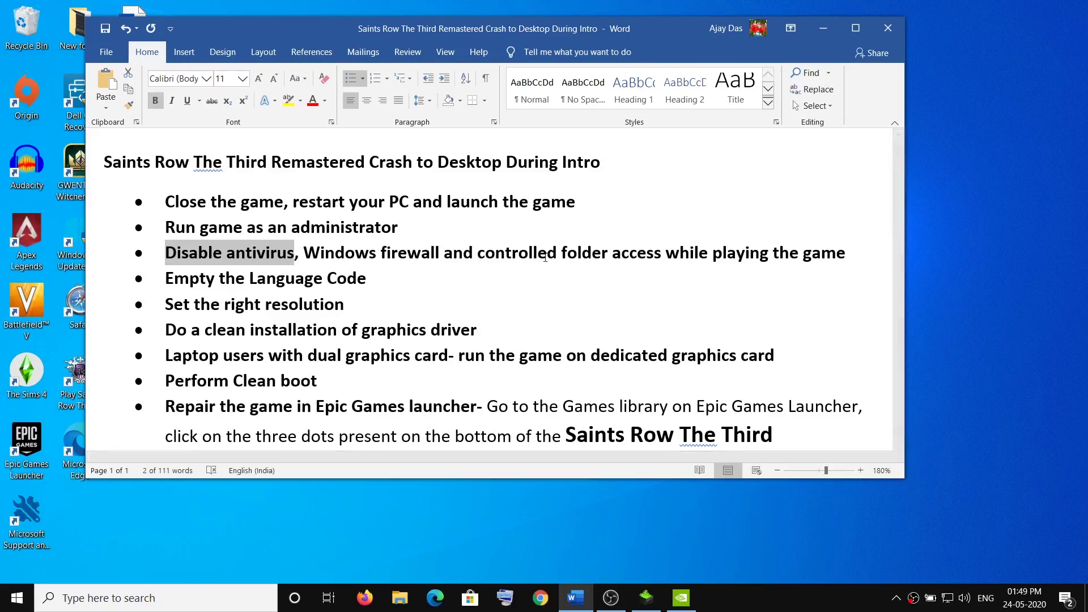
left_click_drag(305, 253, 443, 254)
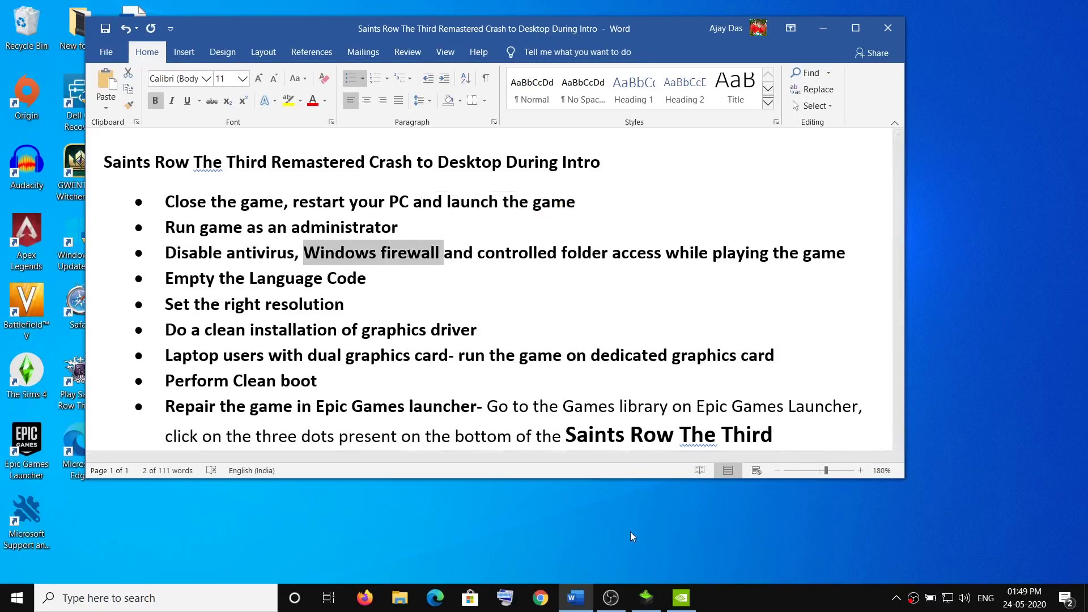
Open the settings for turning Windows Defender Firewall on or off, starting from Windows Settings.
left_click(17, 598)
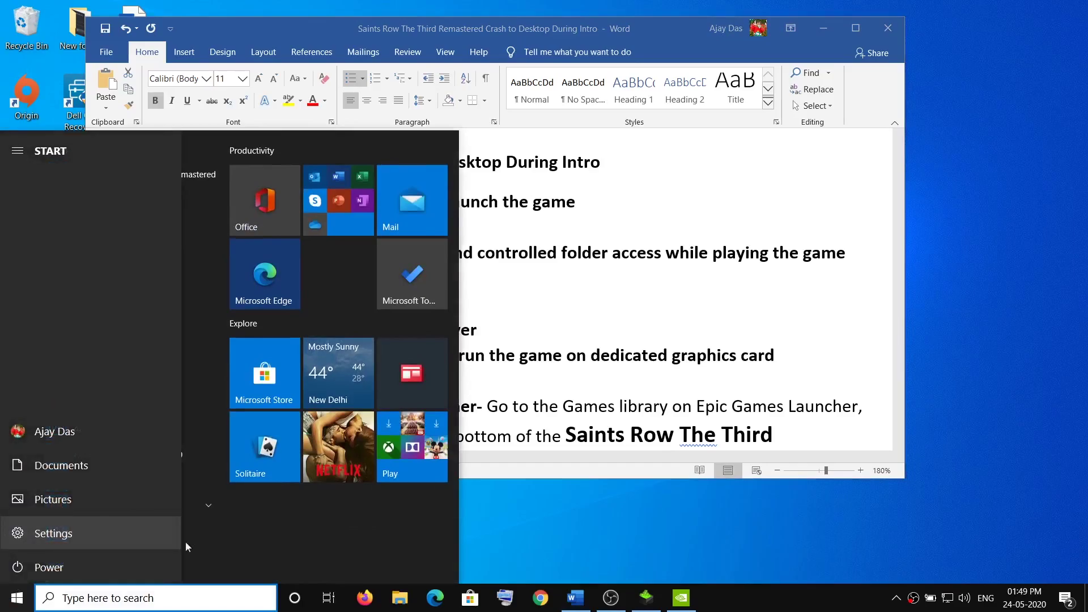
left_click(152, 538)
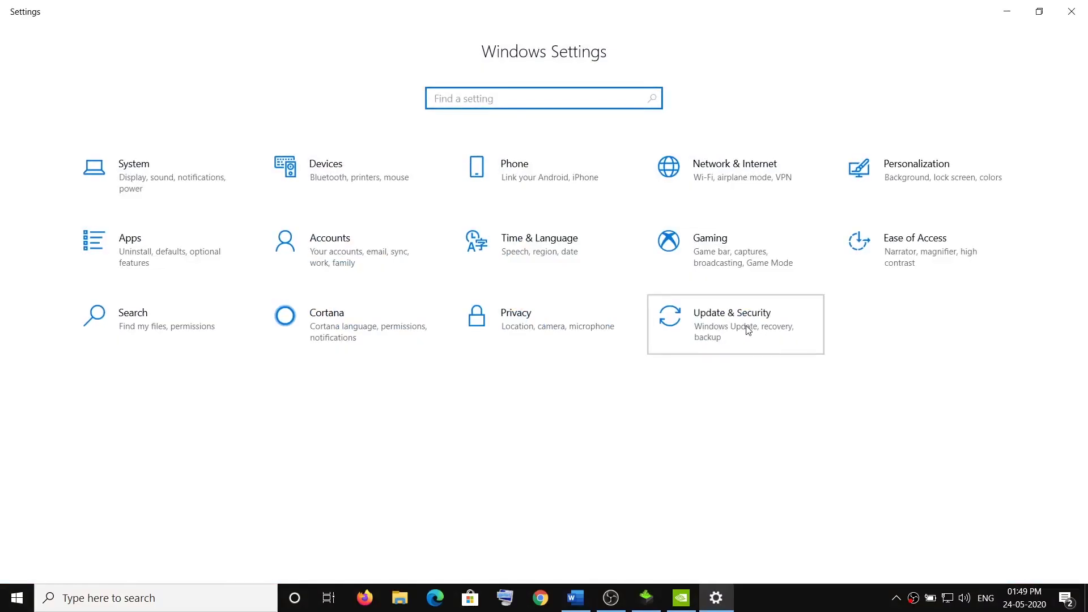
left_click(718, 324)
left_click(94, 227)
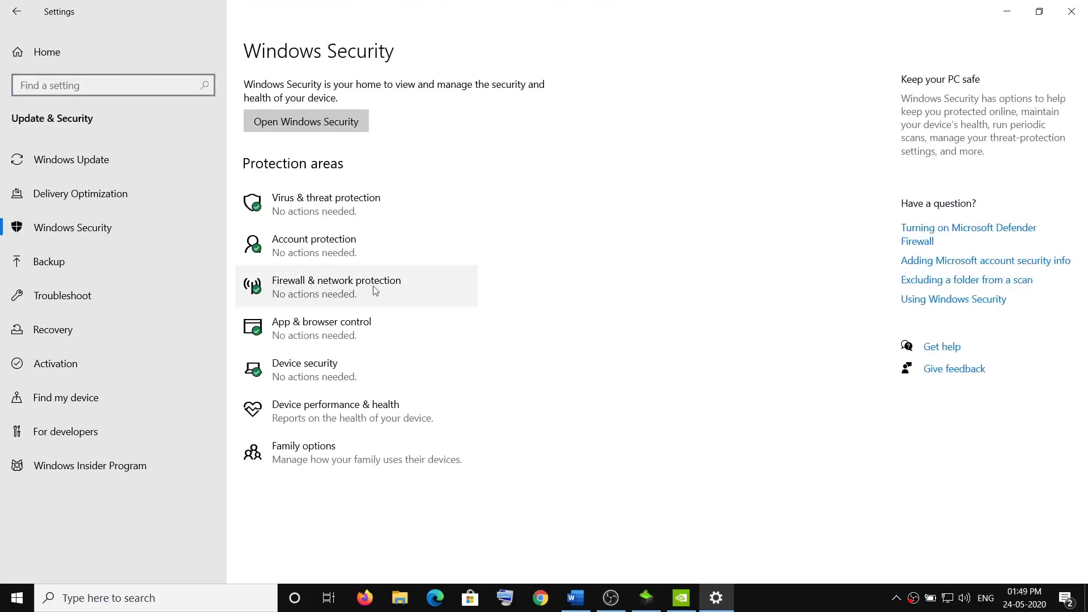
left_click(347, 293)
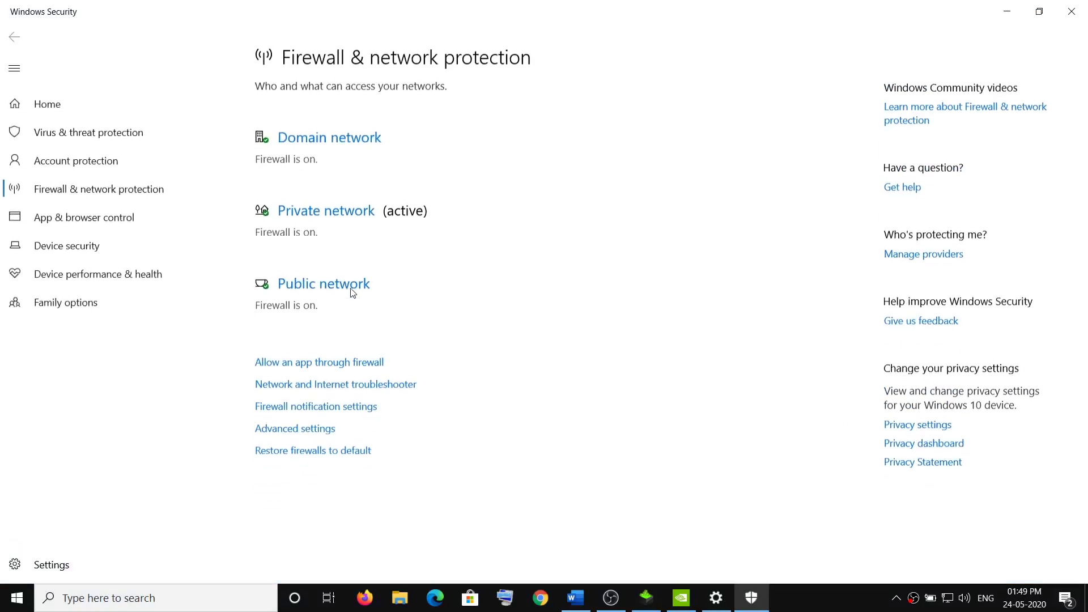
left_click(340, 357)
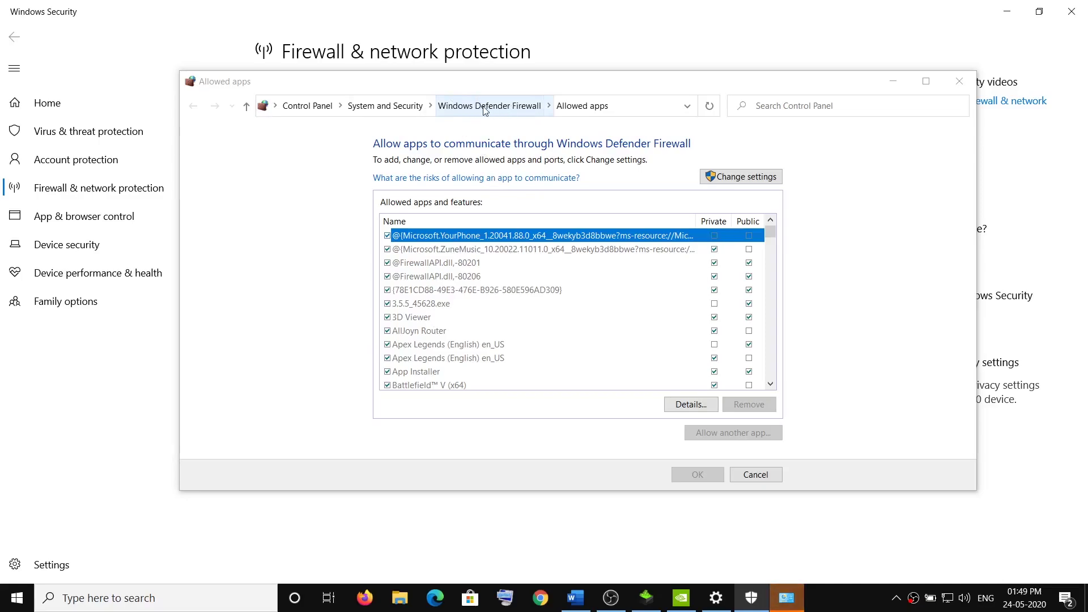
left_click(507, 107)
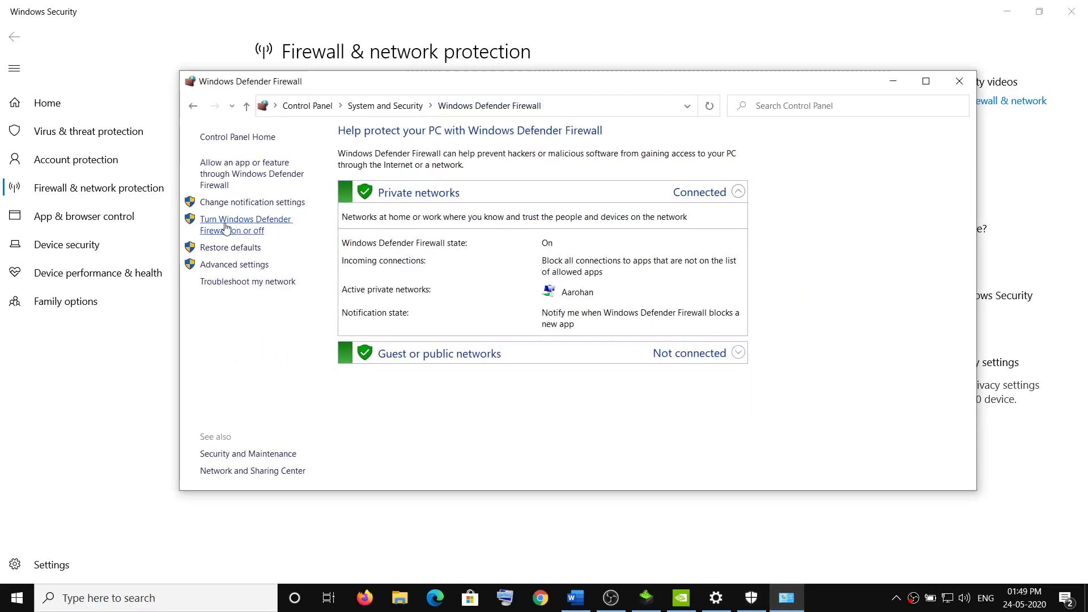
left_click(243, 231)
Select turning off Windows Defender Firewall for both private and public networks.
left_click(416, 246)
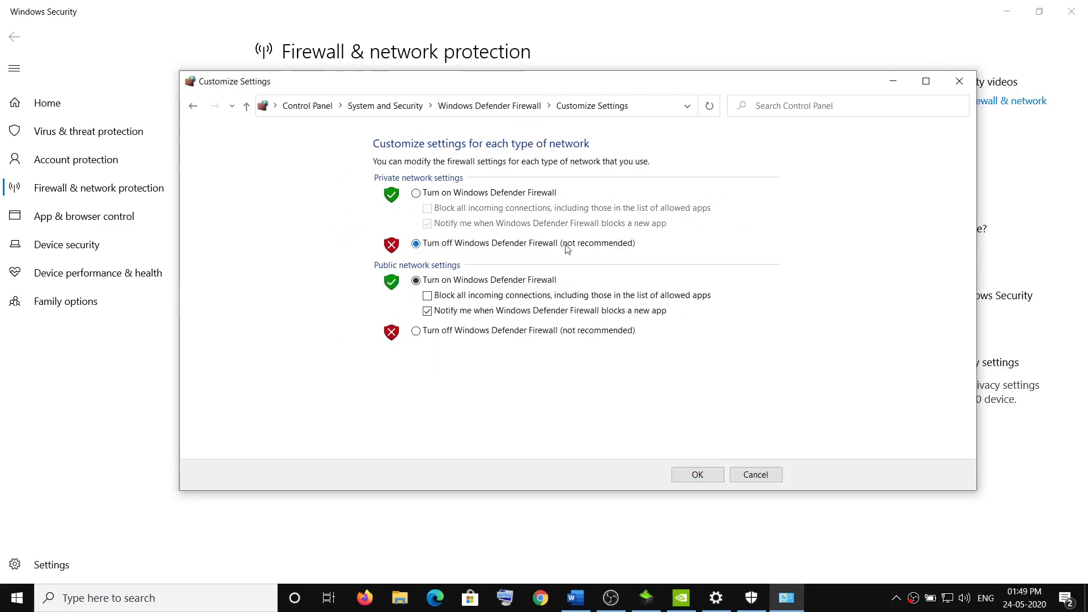
left_click(416, 331)
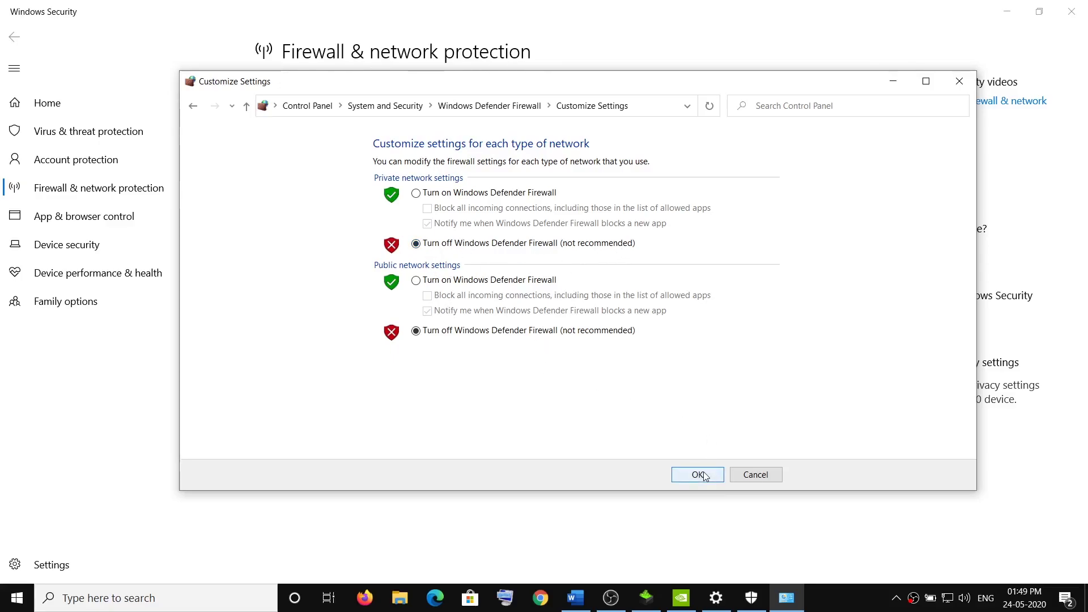
Set Windows Defender Firewall to on for private and public networks, confirm, and close the firewall, security and settings windows.
left_click(416, 193)
left_click(416, 280)
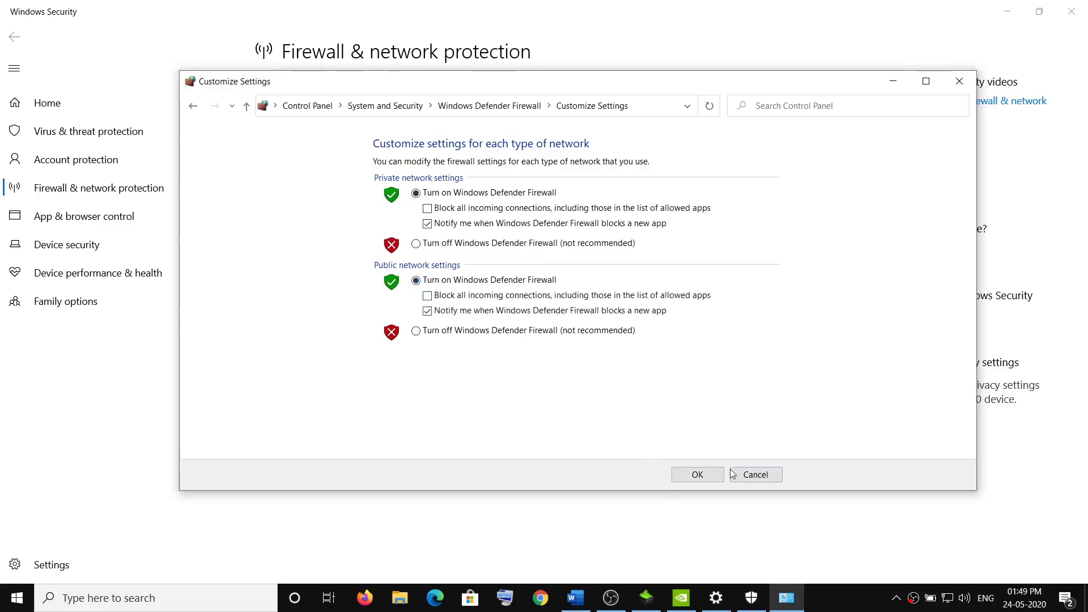
left_click(708, 474)
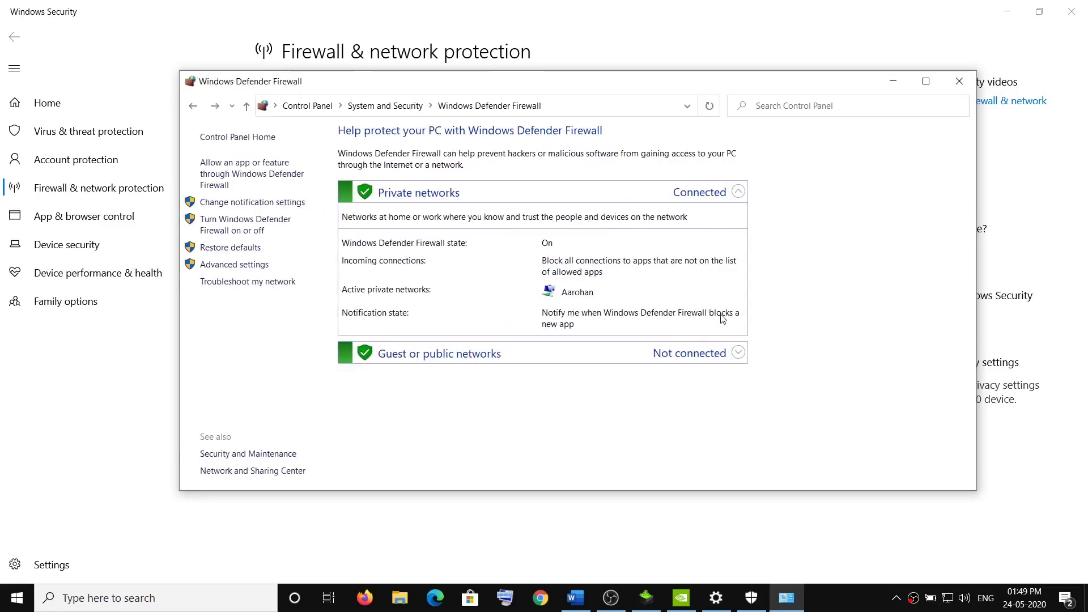
left_click(960, 81)
left_click(1069, 16)
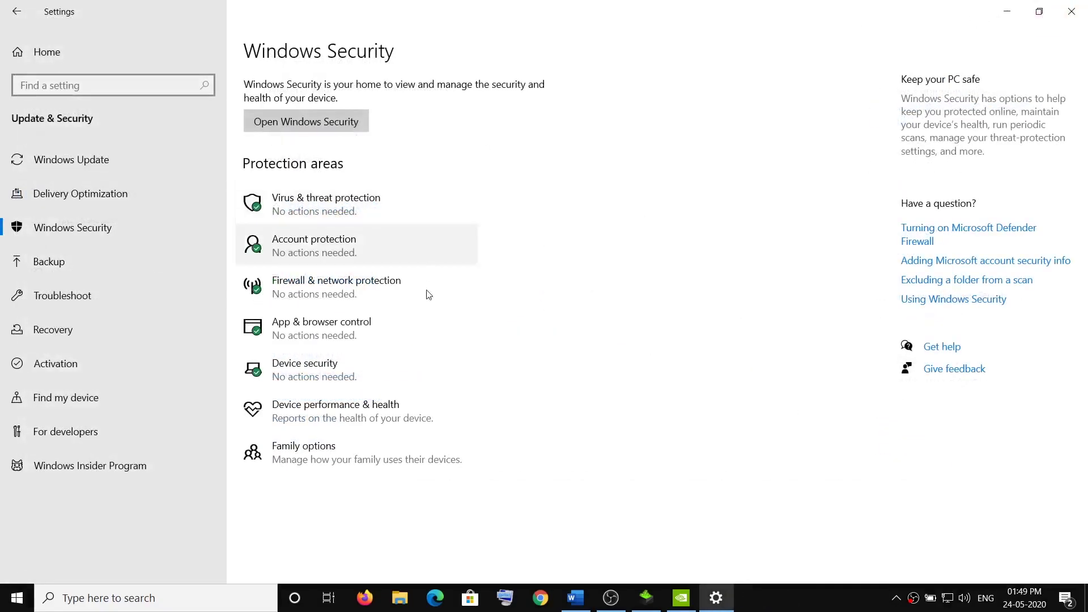
left_click(1065, 22)
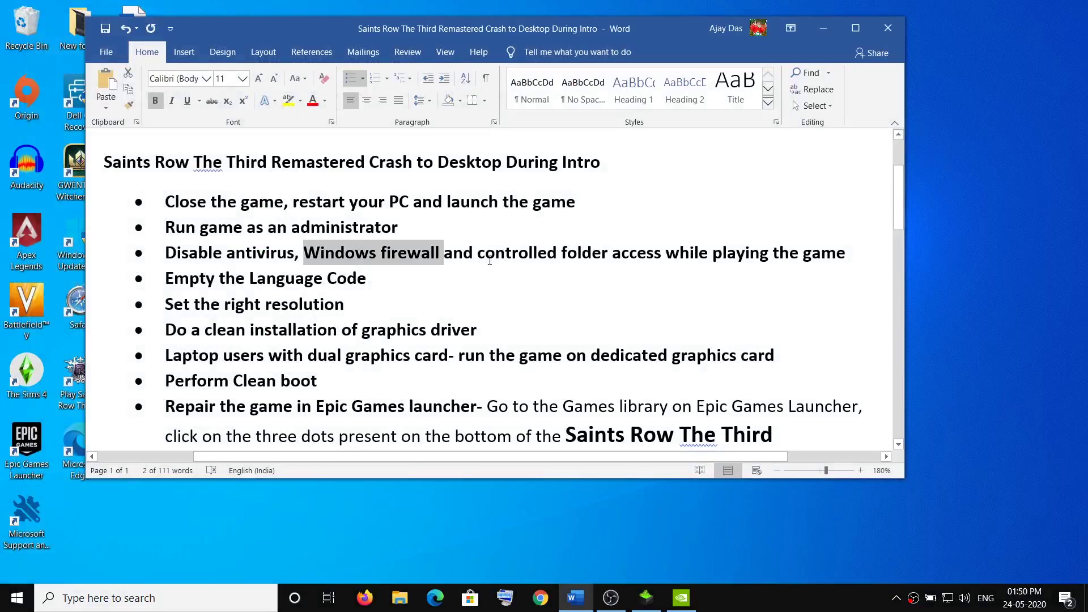
Highlight "controlled folder access" in the list and open the Ransomware protection page in Windows Security to check that setting.
left_click_drag(482, 260, 641, 253)
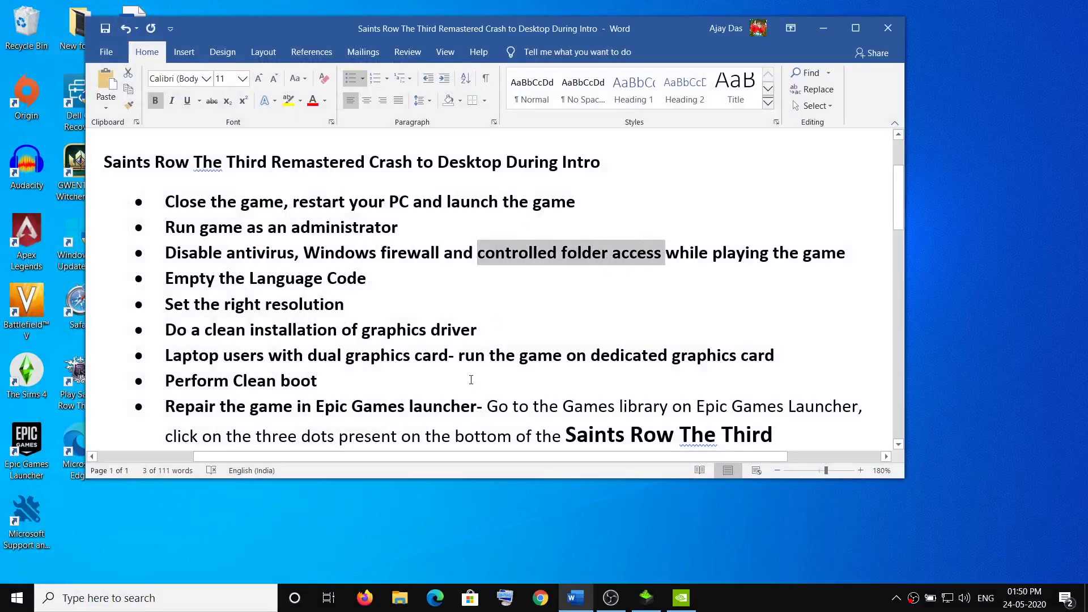
left_click(17, 598)
left_click(18, 532)
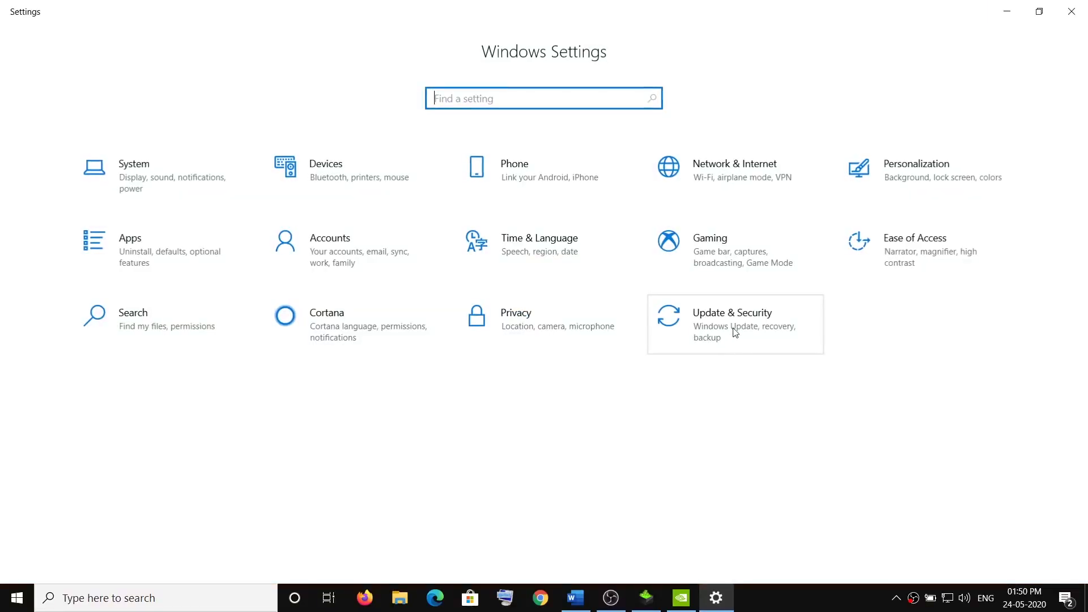
left_click(737, 330)
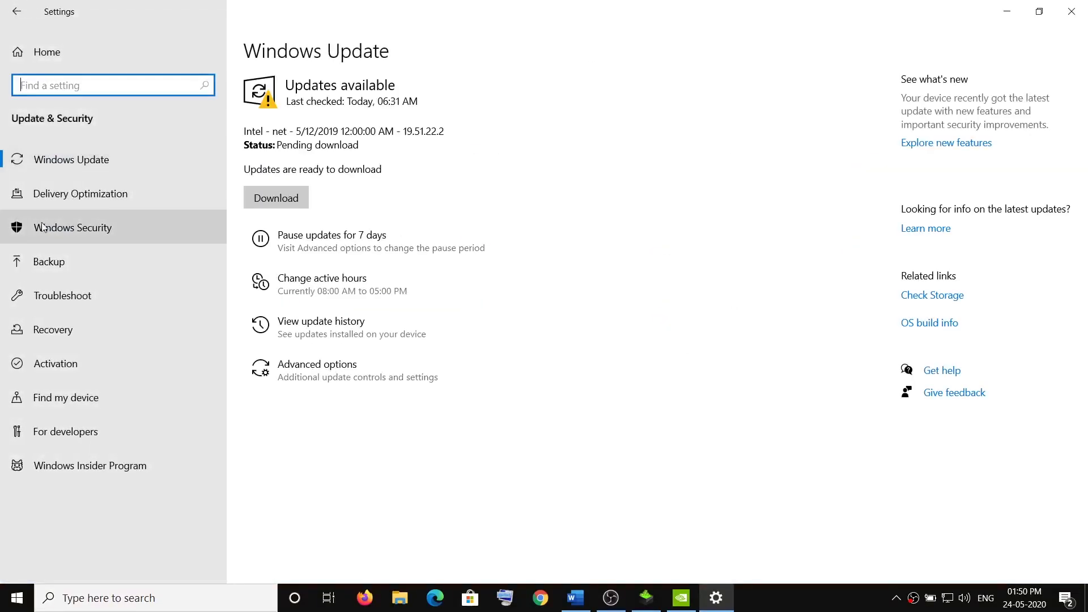
left_click(62, 229)
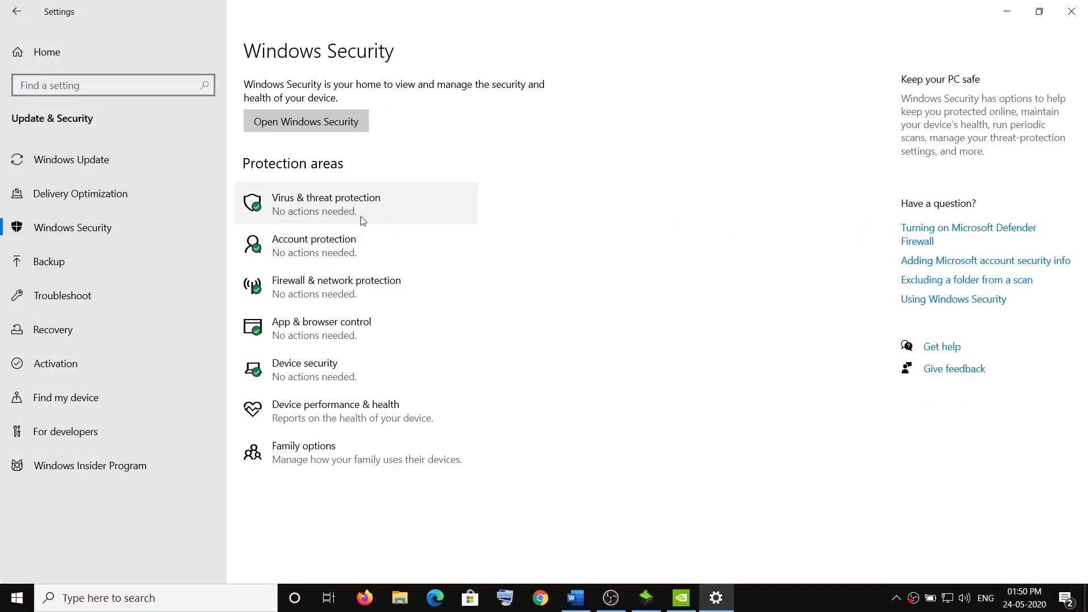
left_click(352, 221)
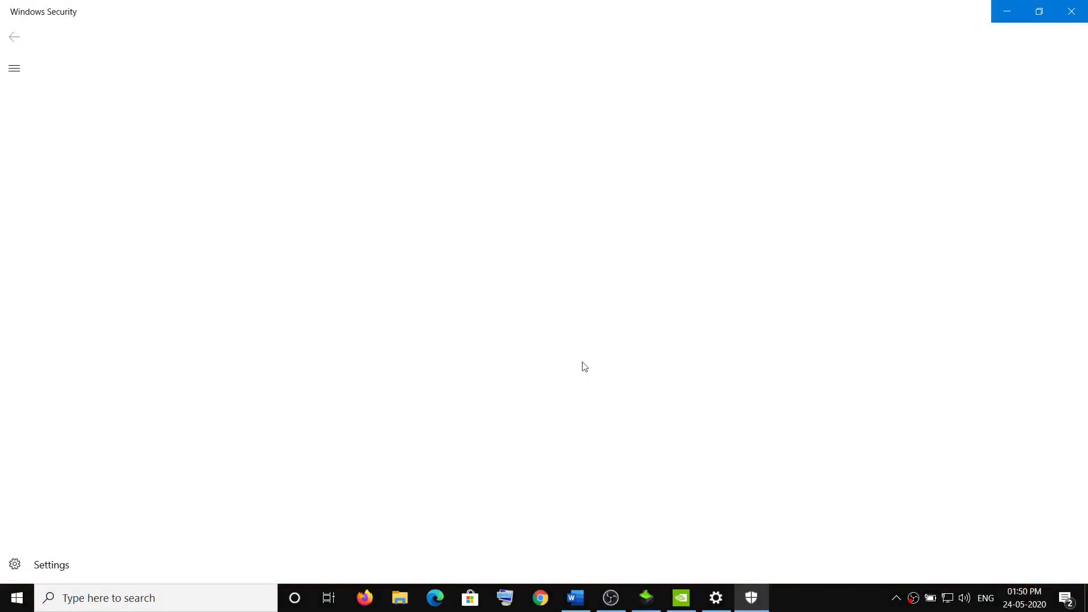
scroll(482, 458, "down", 2)
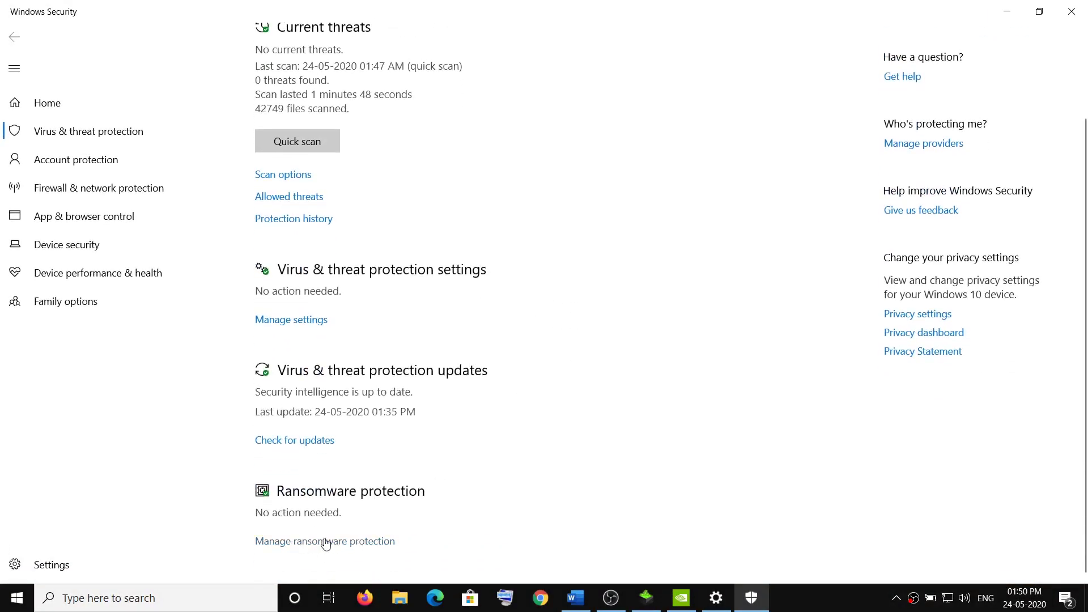
left_click(348, 546)
scroll(522, 274, "down", 1)
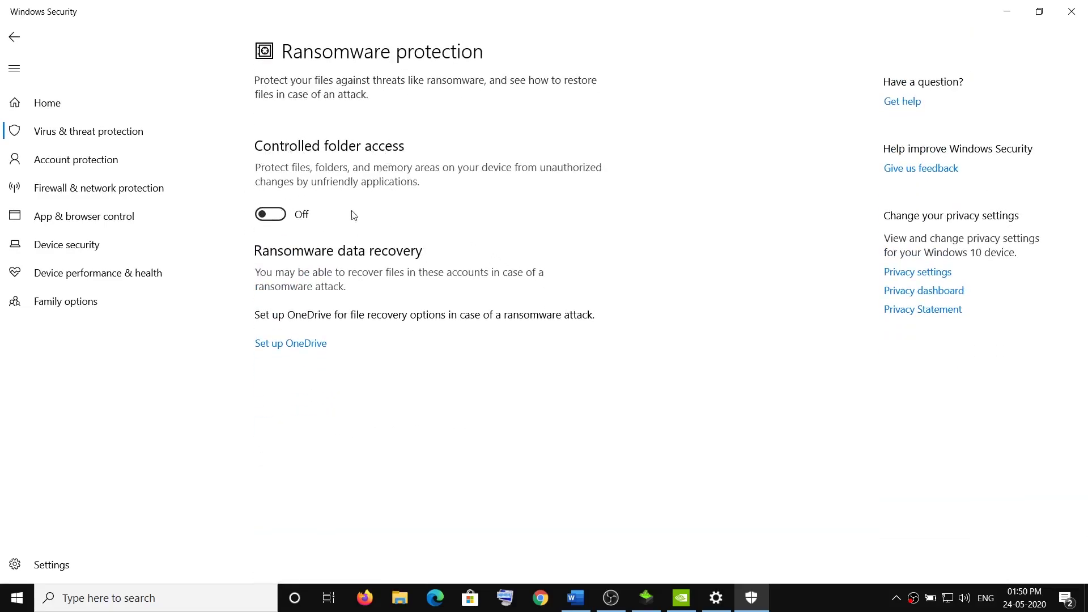
Close the Windows Security and Settings windows and highlight "Empty the Language Code" in the list of fixes.
left_click(1075, 12)
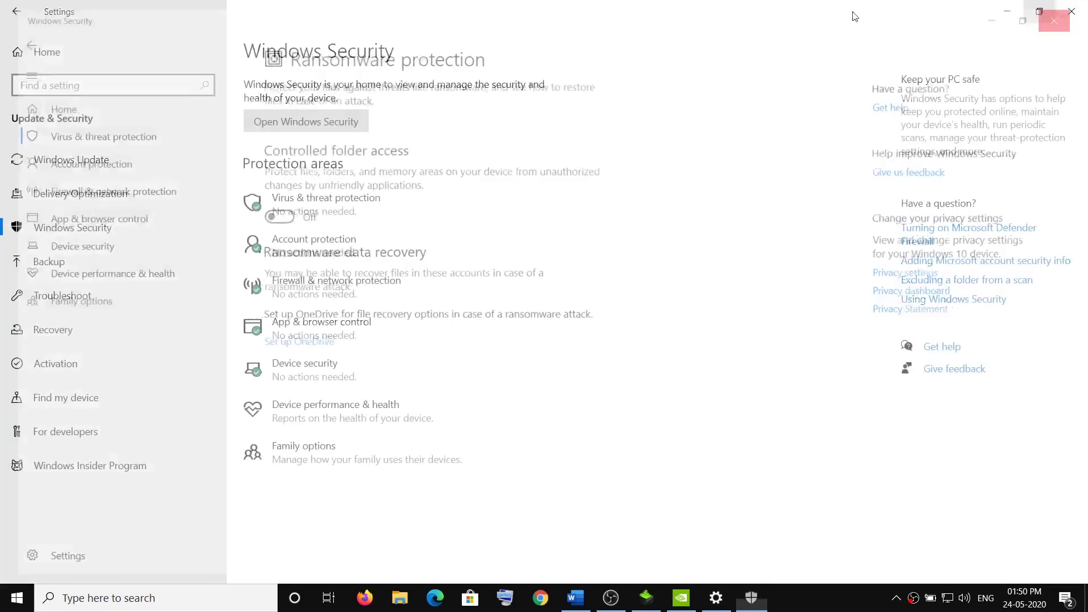
left_click(1080, 6)
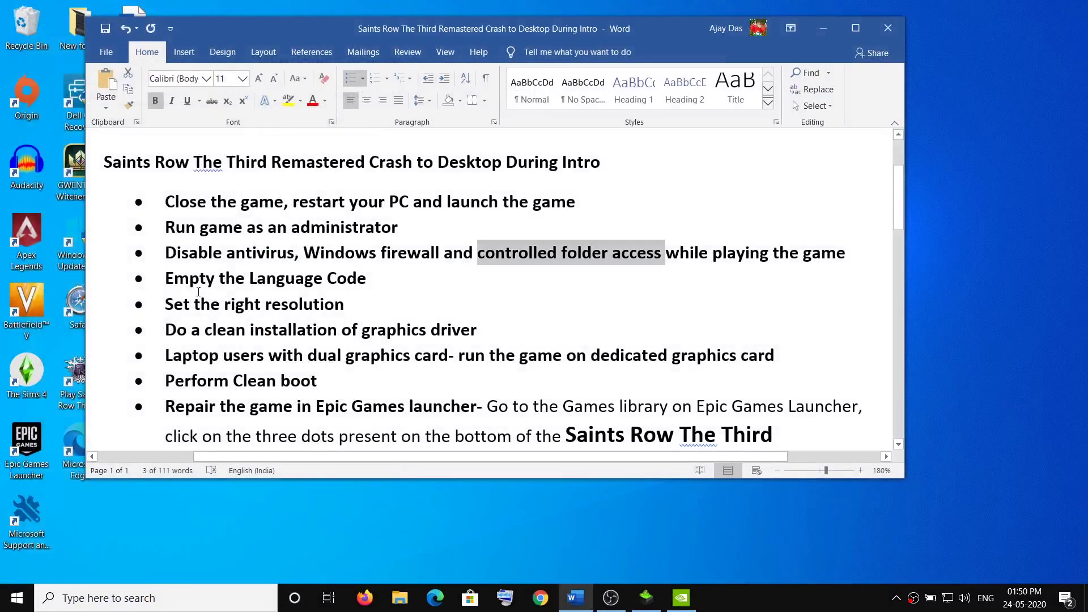
left_click_drag(176, 282, 377, 281)
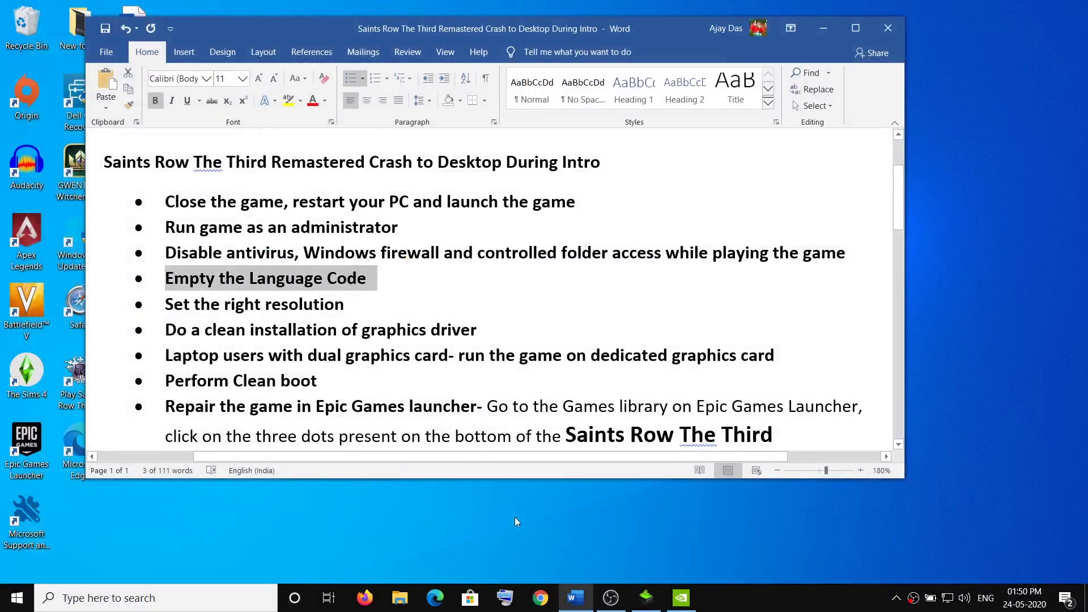
left_click(505, 545)
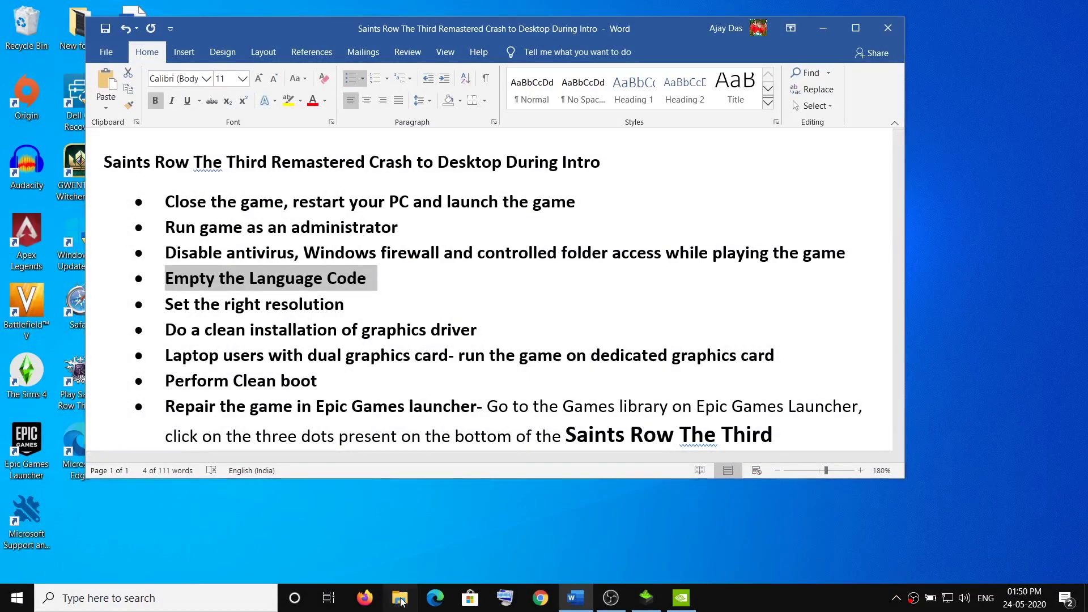
Open the Saints Row The Third Remastered folder inside Games on New Volume (D:) in File Explorer.
key("super+e")
left_click(62, 242)
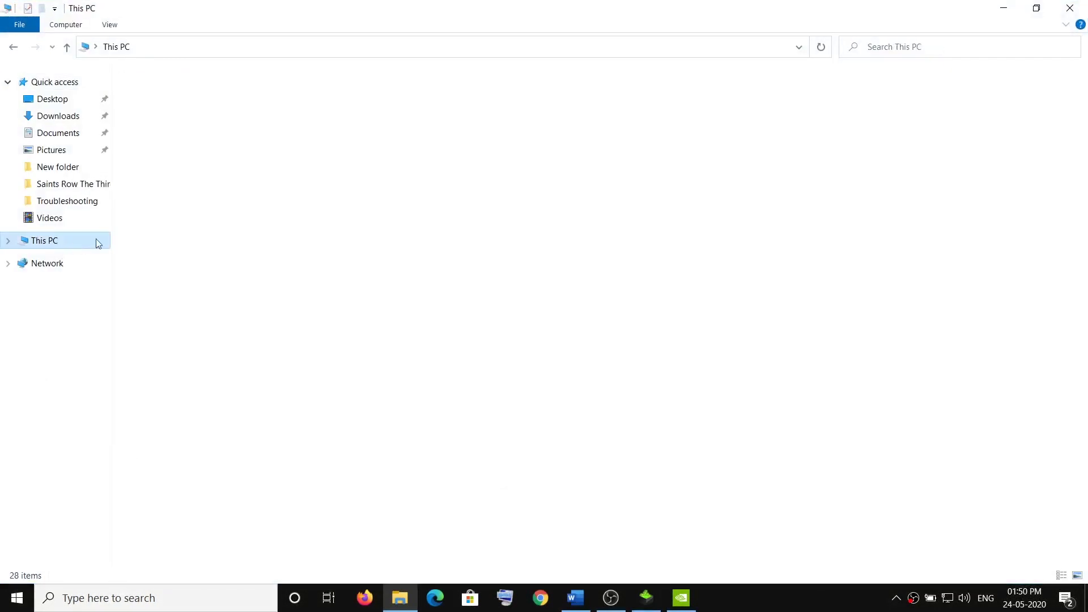
double_click(391, 201)
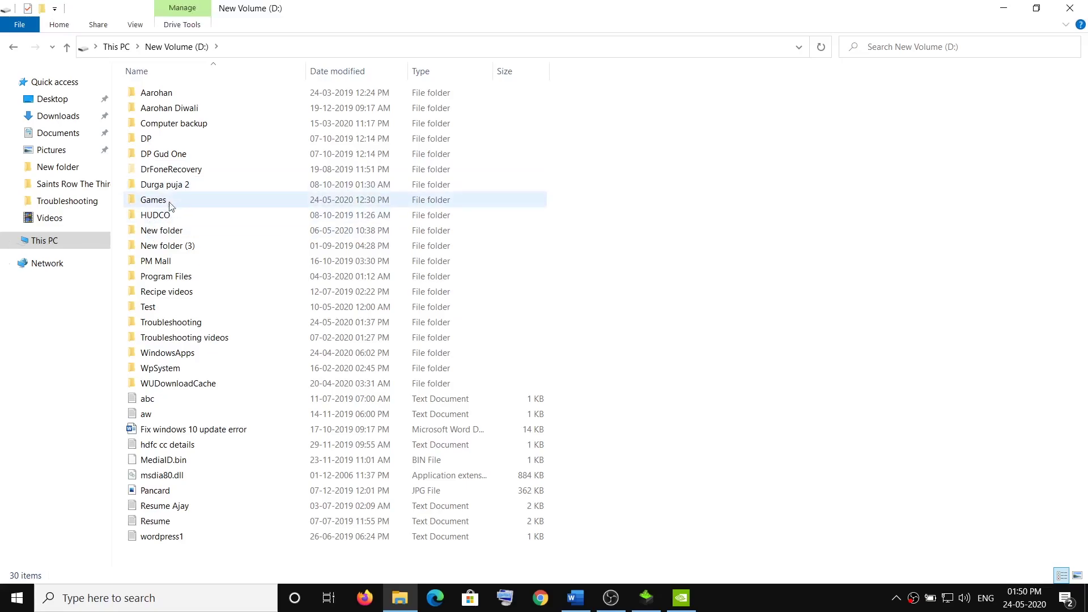
double_click(156, 200)
left_click(728, 146)
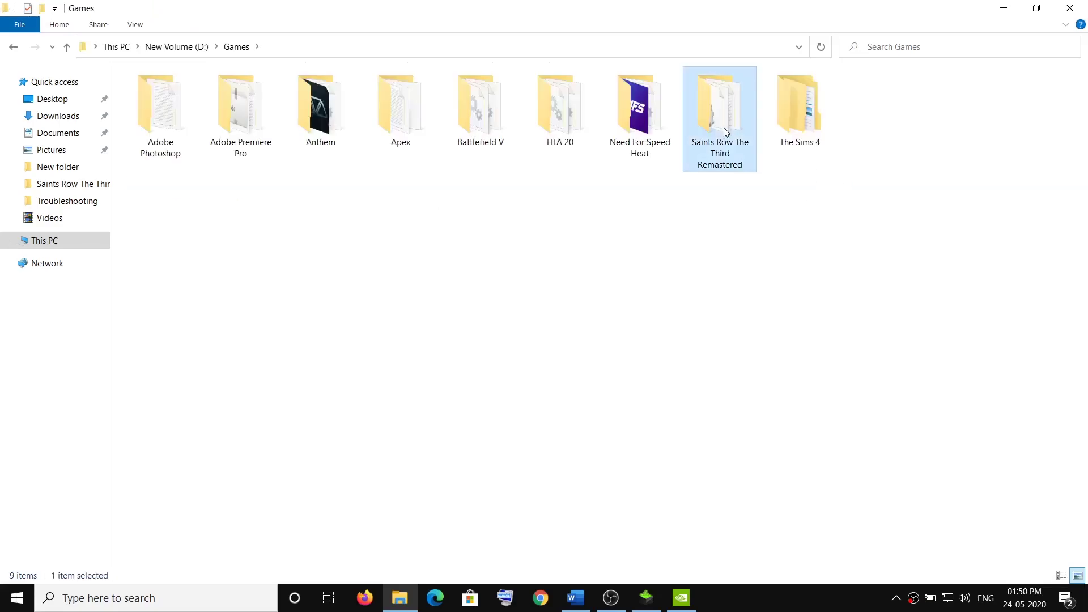
double_click(729, 146)
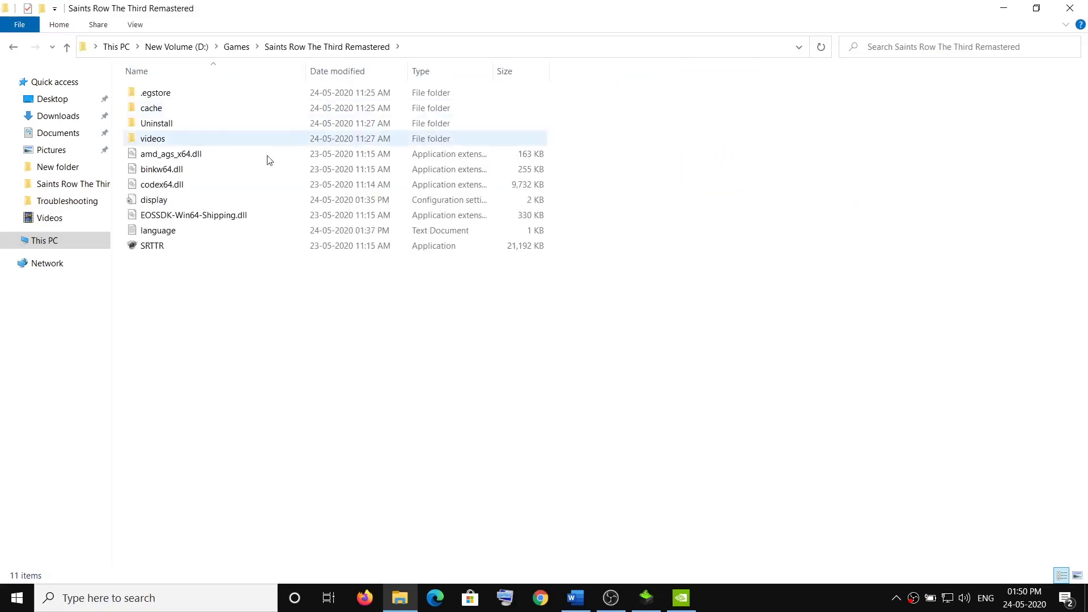
Open the language text file with Notepad, delete its language code, save it, and close Notepad and the game folder.
left_click(159, 232)
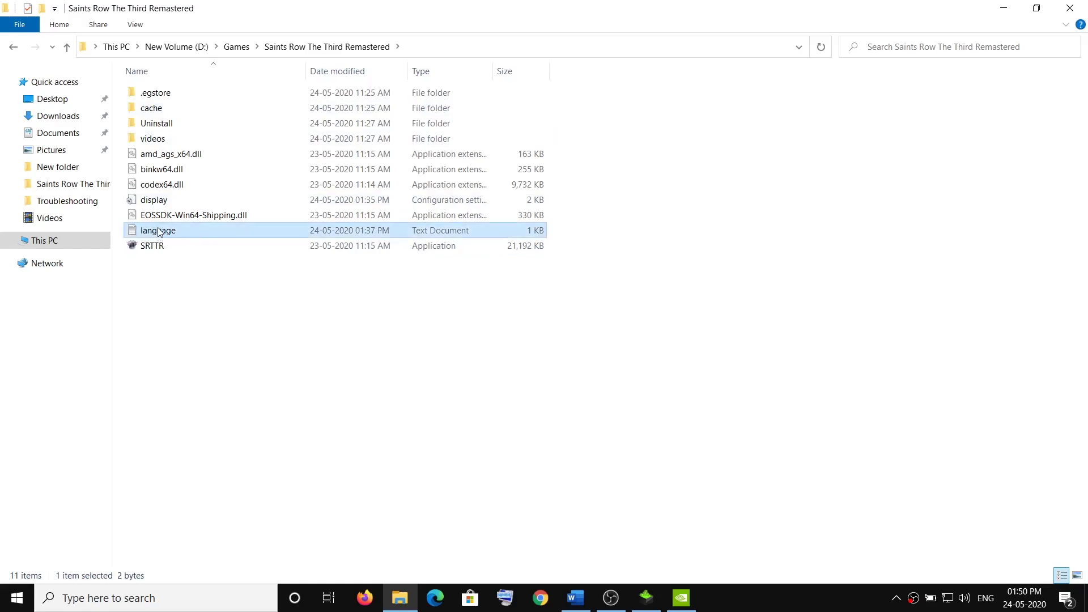
right_click(160, 233)
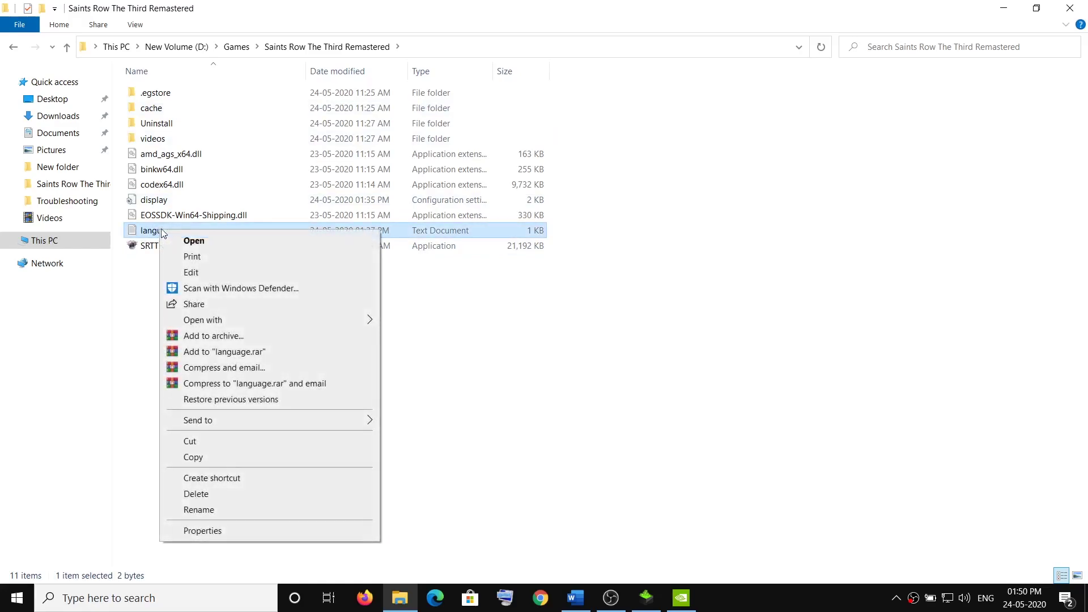
mouse_move(238, 319)
left_click(404, 322)
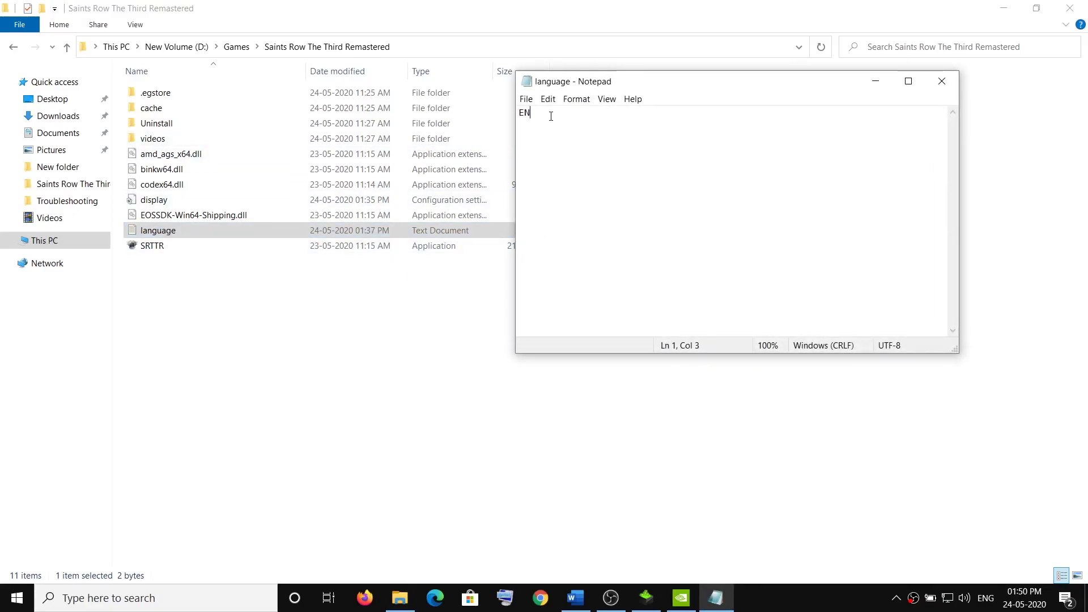
key("BackSpace")
key("BackSpace")
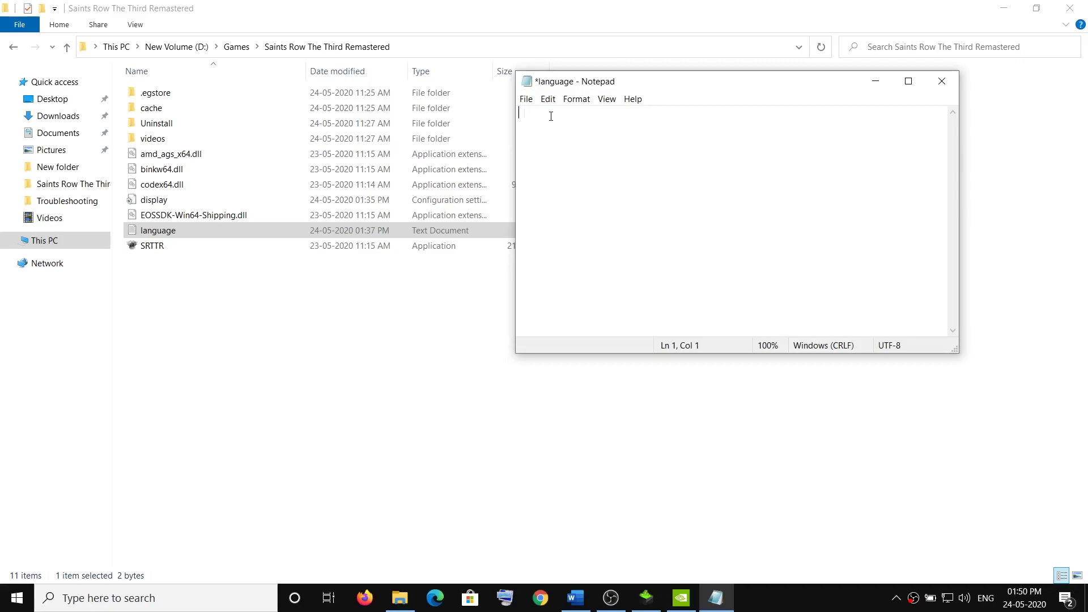
left_click(527, 99)
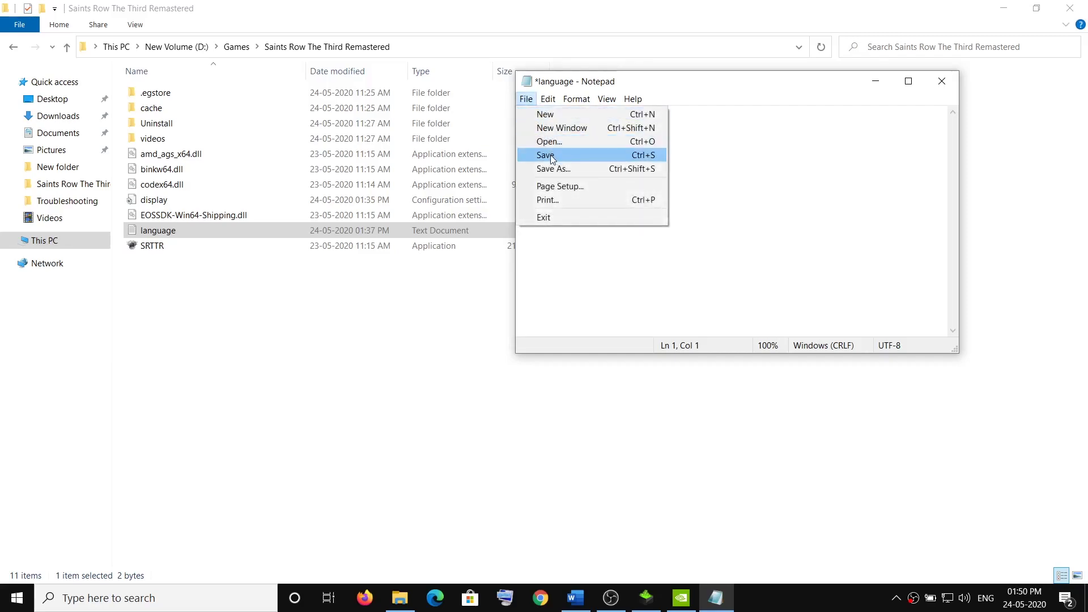
left_click(567, 151)
left_click(941, 81)
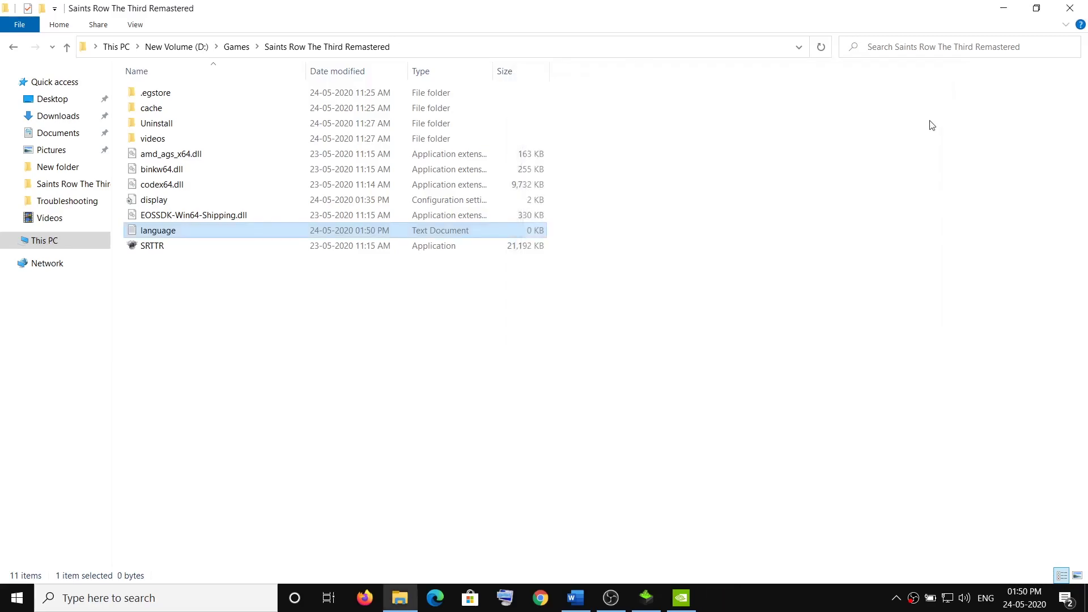
left_click(1068, 9)
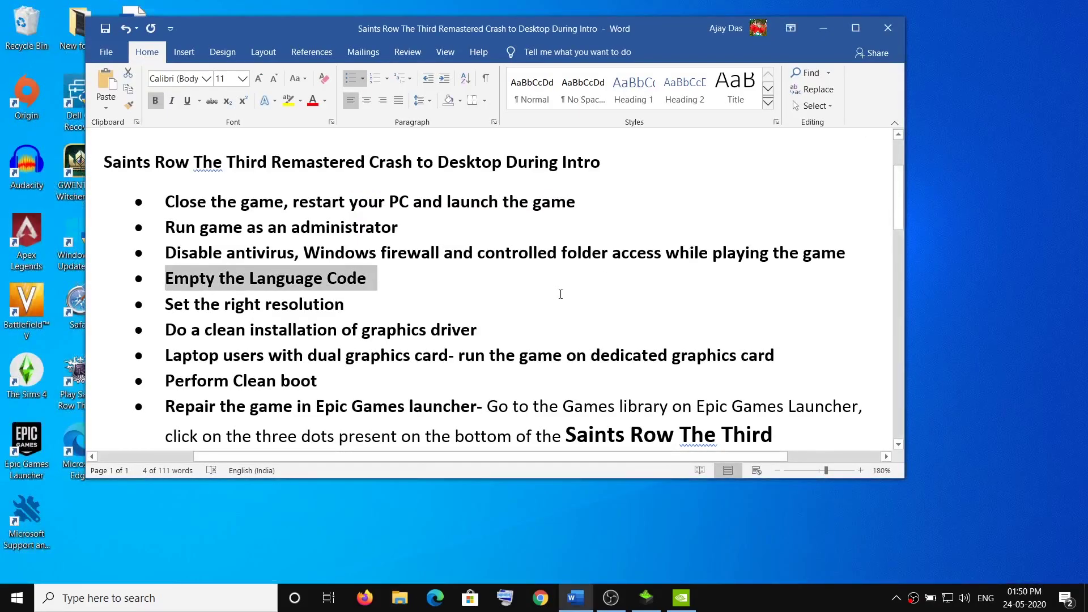
Highlight "Set the right resolution" in the list, minimize the document, and open Windows Display settings to check the display resolution.
left_click(391, 286)
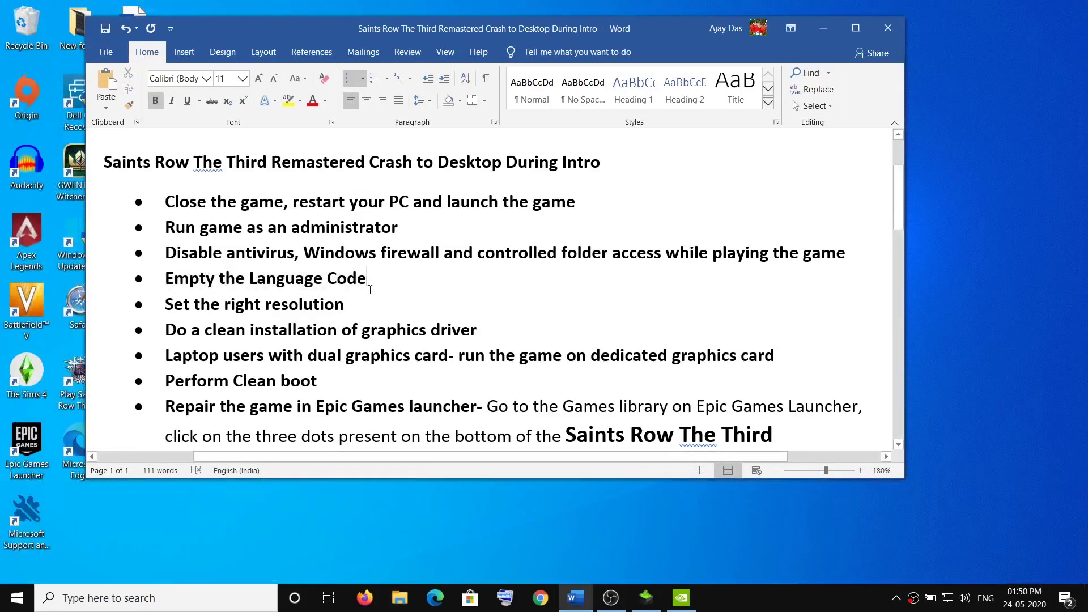
left_click_drag(166, 304, 309, 310)
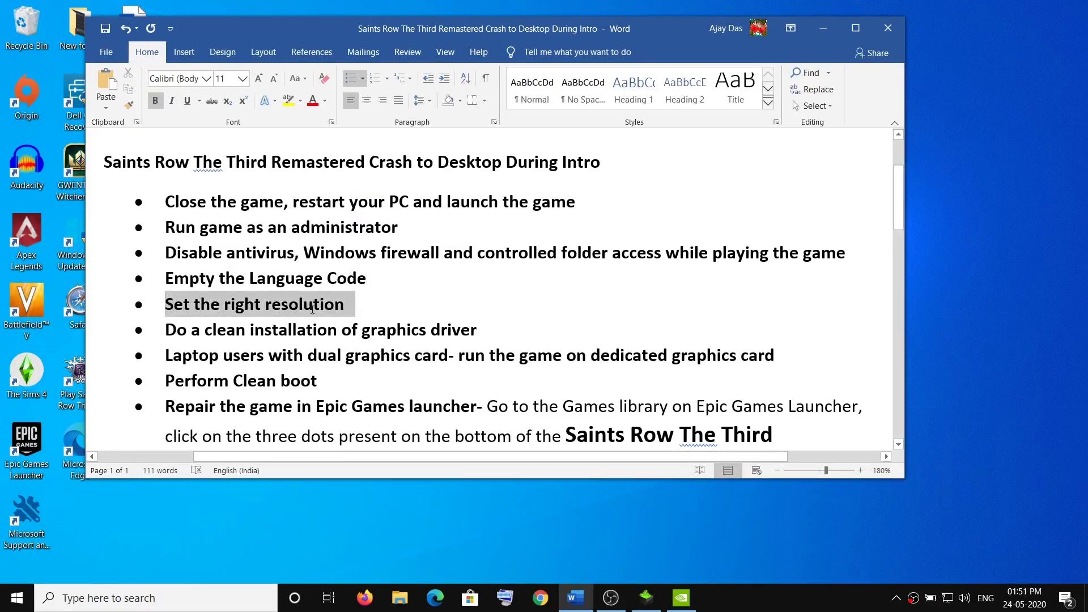
left_click(824, 28)
right_click(598, 201)
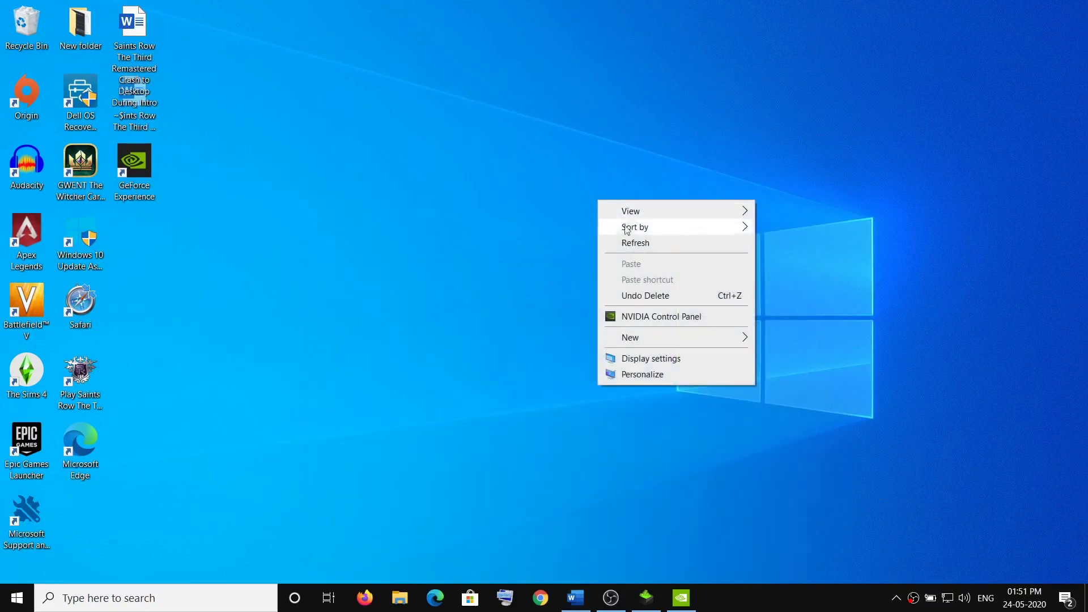
left_click(657, 359)
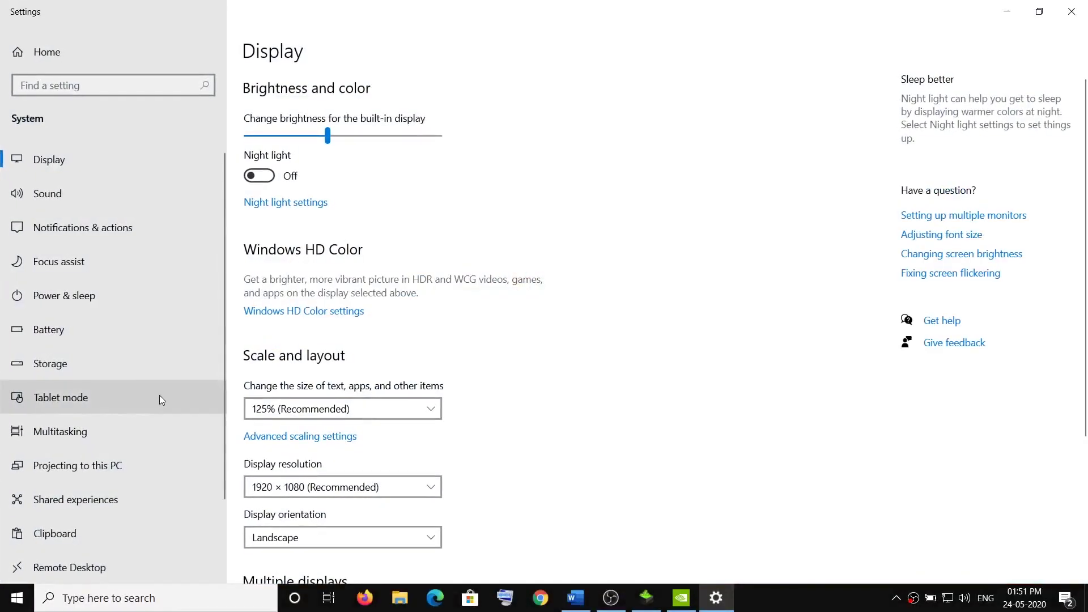
scroll(391, 408, "down", 3)
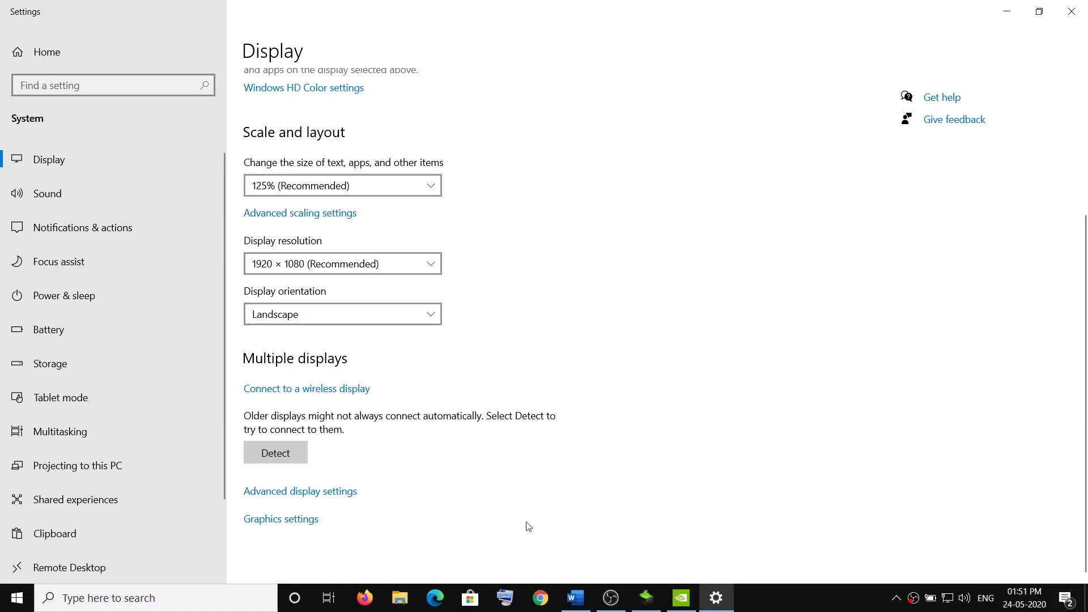
Switch to File Explorer and open the Saints Row The Third Remastered folder inside Games on New Volume (D:).
left_click(414, 585)
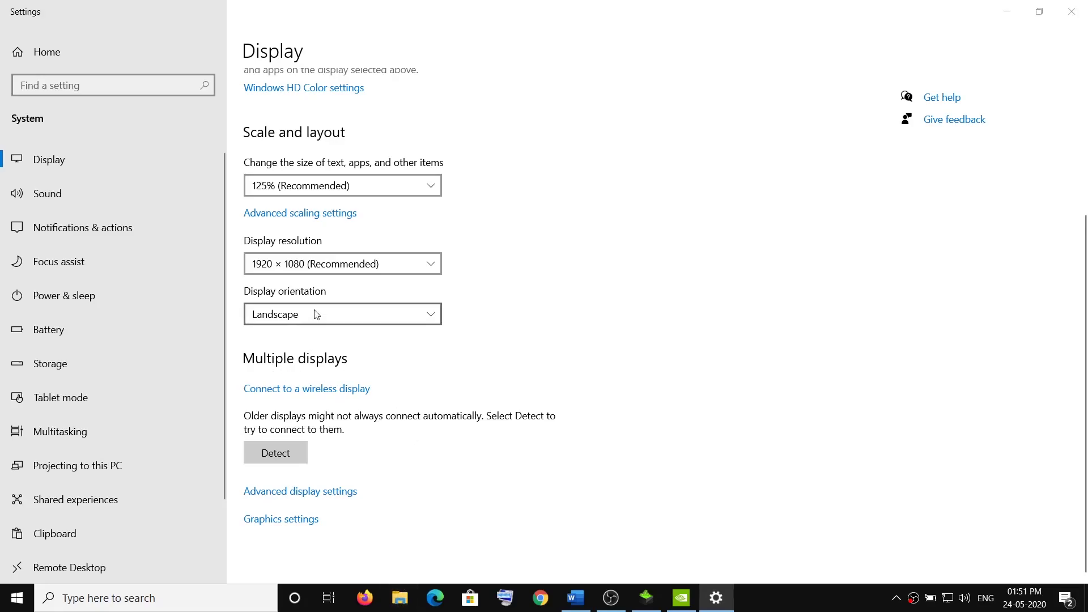
left_click(72, 243)
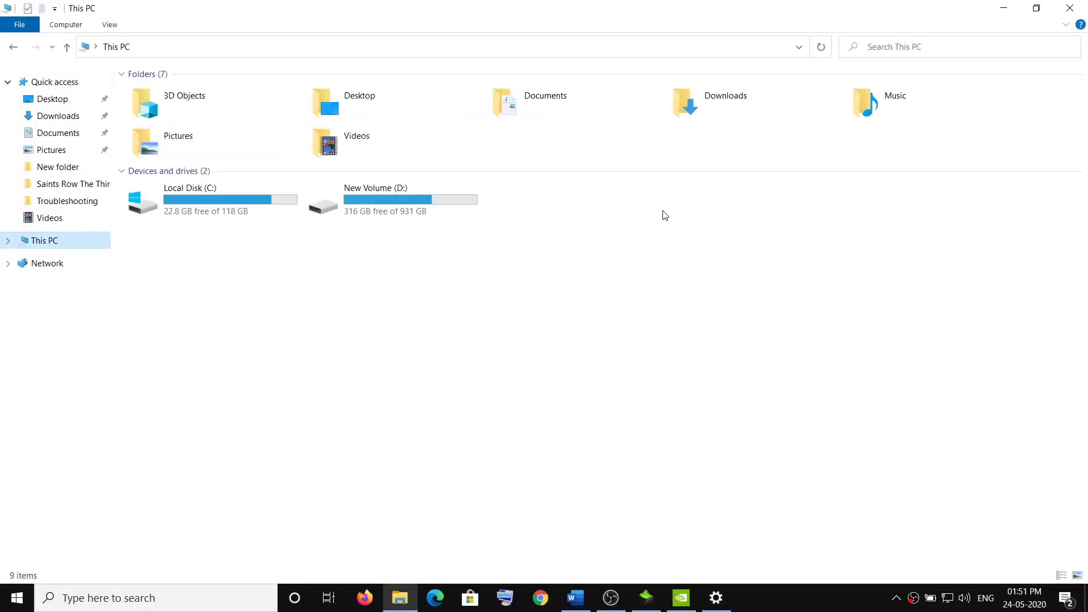
double_click(403, 202)
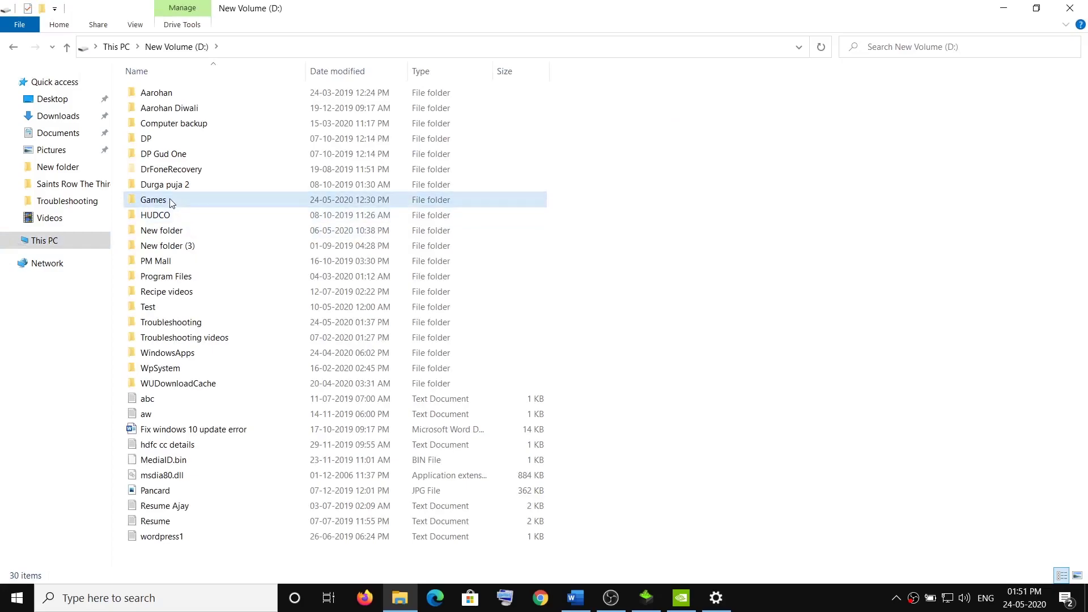
double_click(148, 201)
double_click(718, 108)
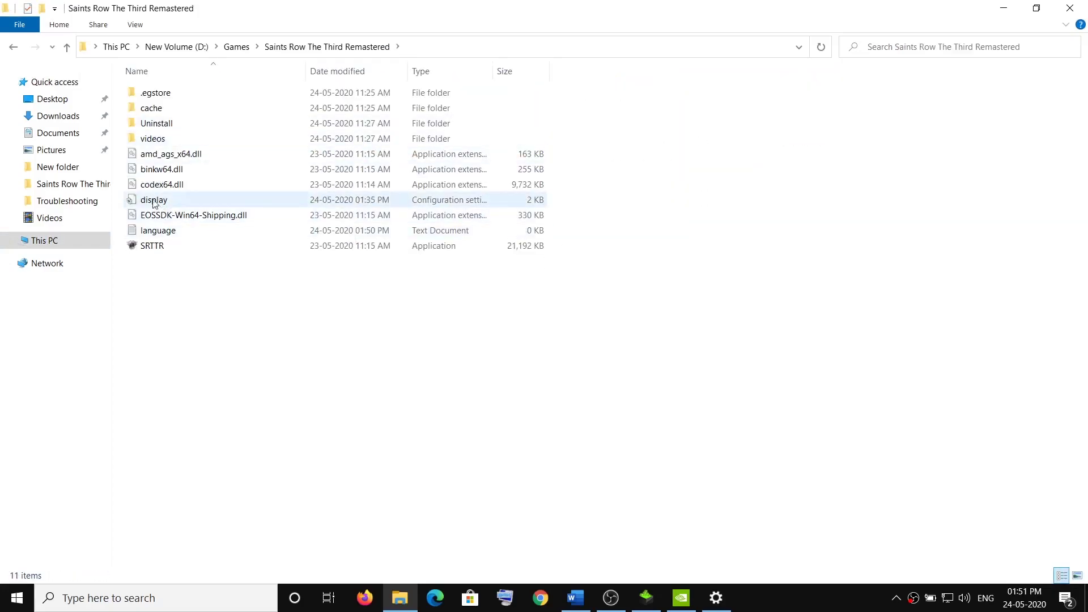
Select the display configuration file and toggle the Hidden items option for the game folder.
left_click(172, 203)
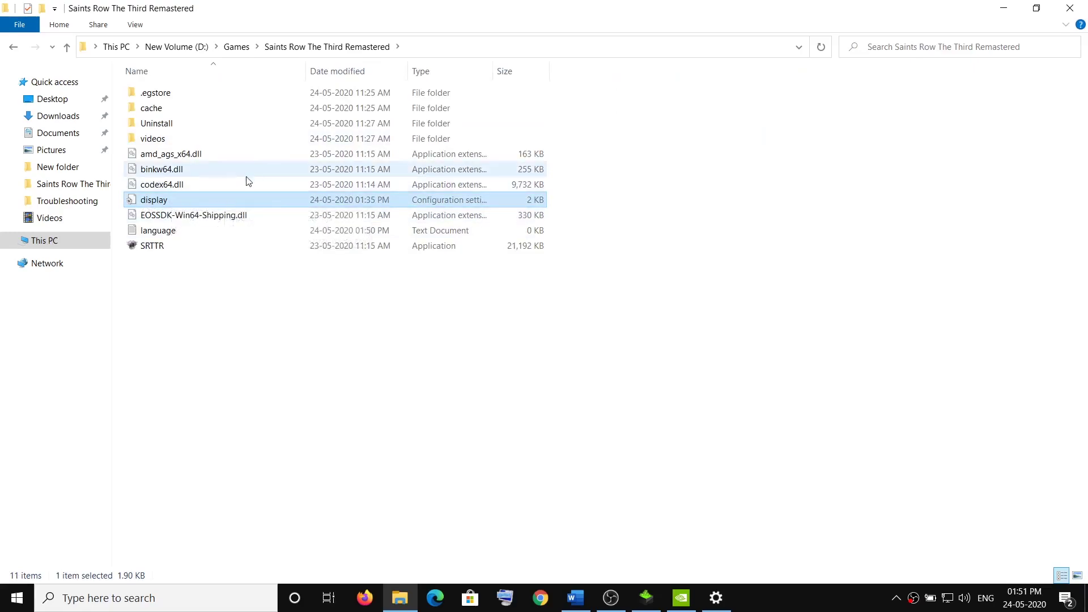
left_click(134, 26)
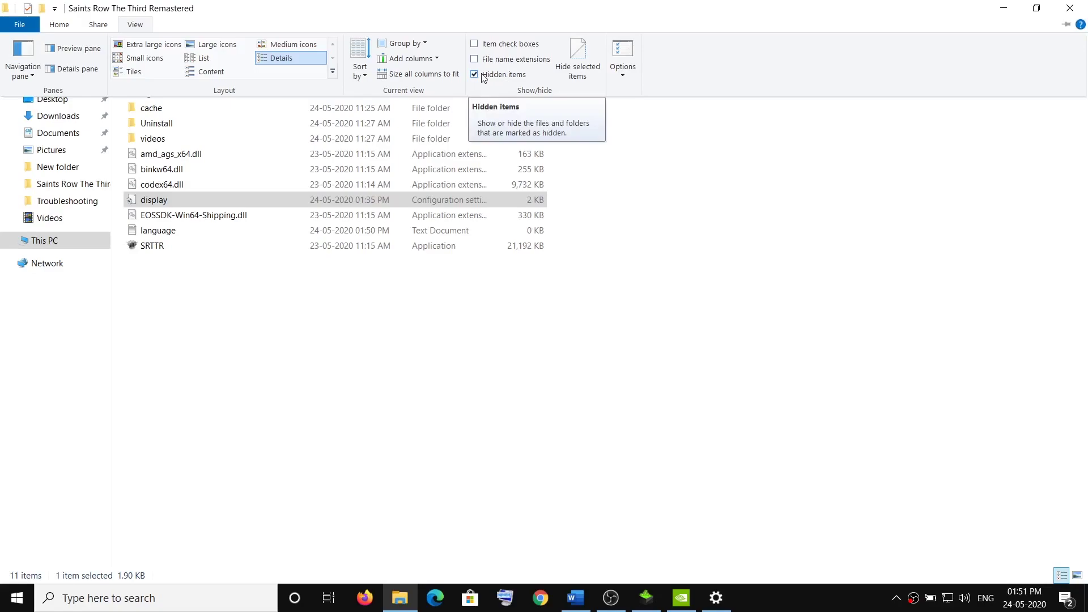
key("Escape")
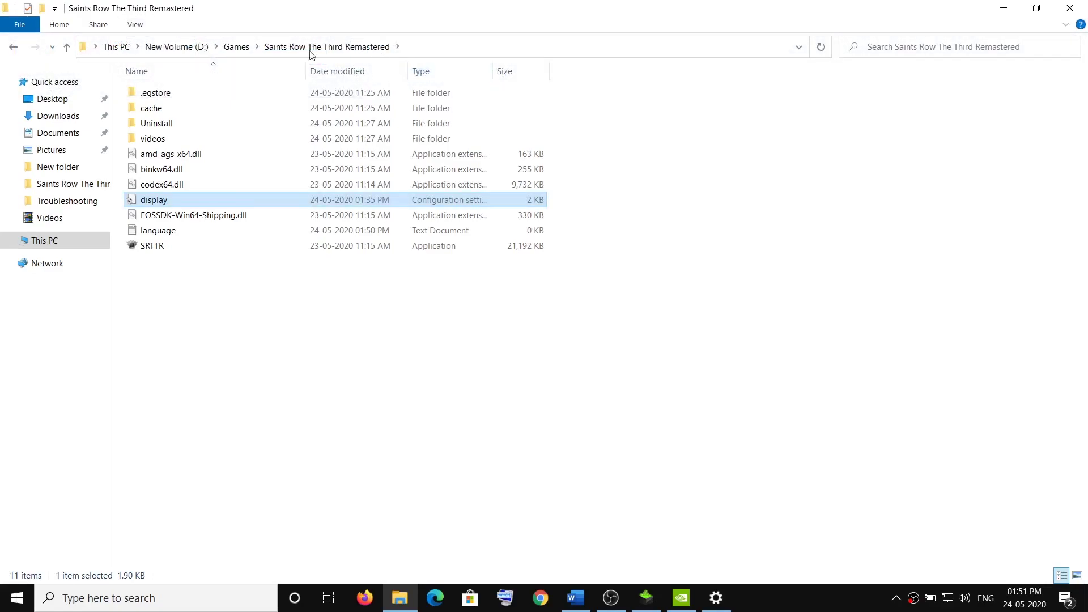
left_click(135, 25)
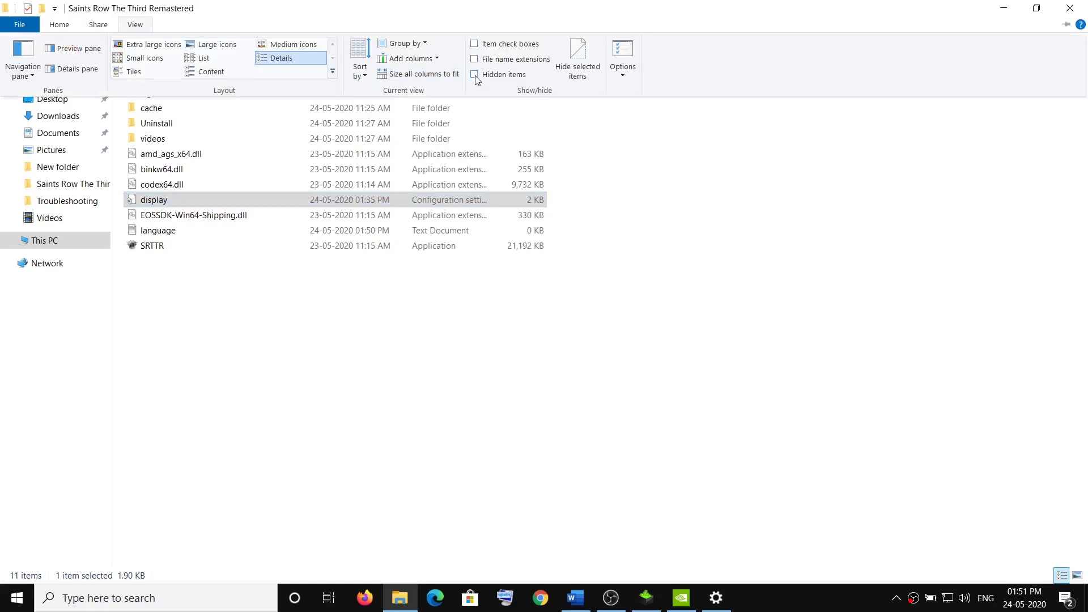
key("Escape")
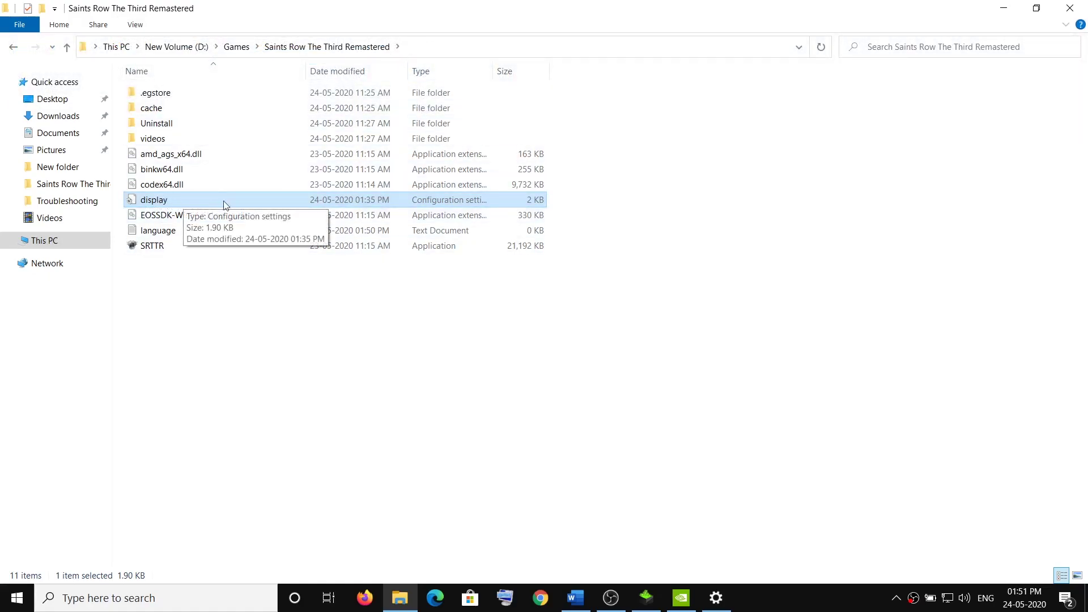
Open the display configuration file with Notepad and compare its ResolutionWidth and ResolutionHeight with the resolution in Windows Display settings.
right_click(173, 201)
mouse_move(245, 289)
left_click(410, 291)
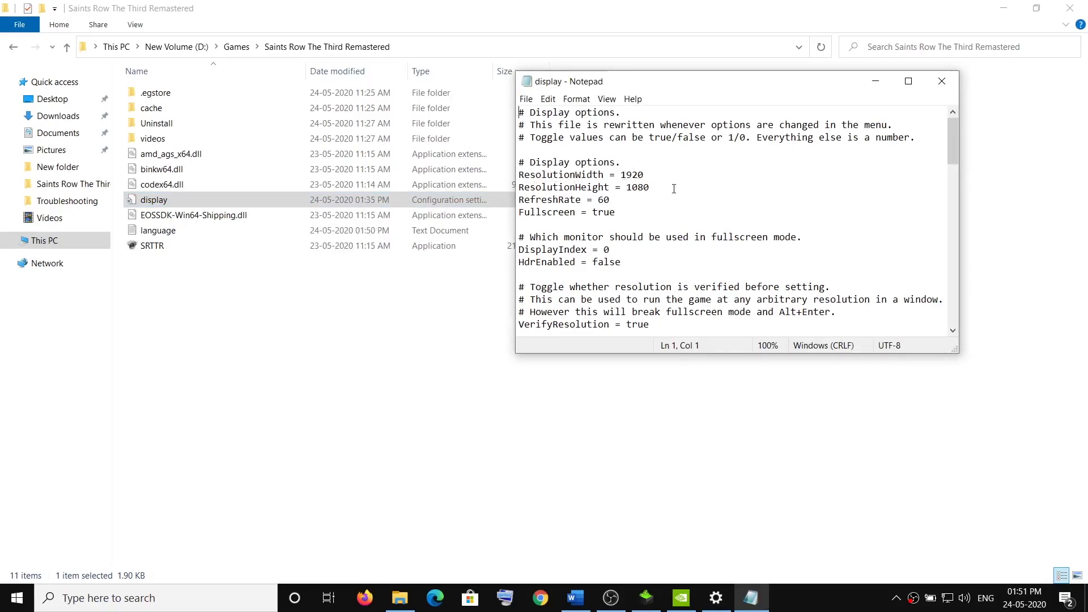
left_click(716, 598)
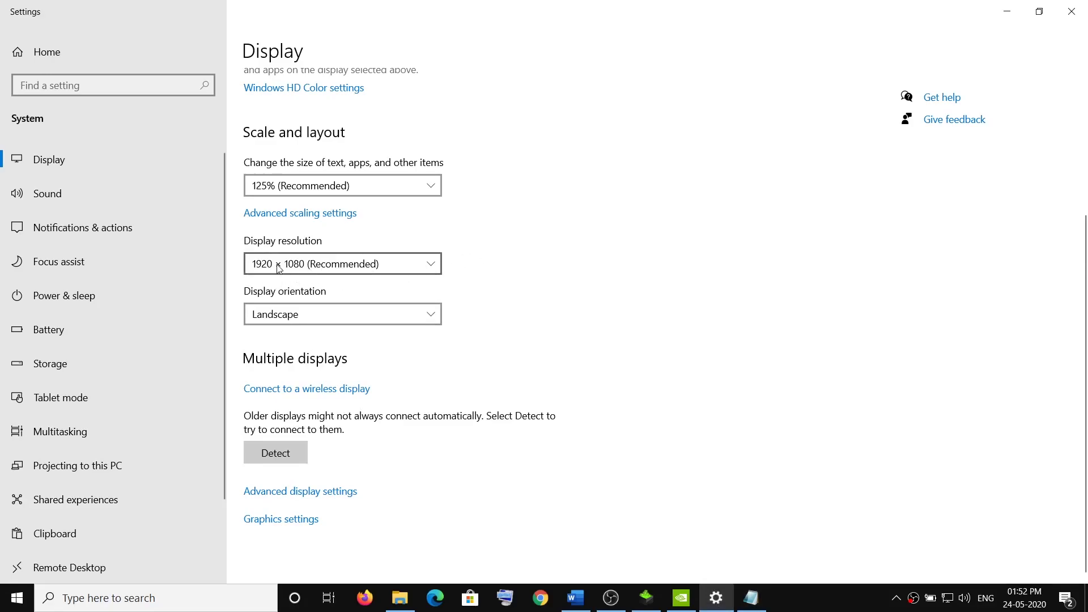
left_click(1007, 11)
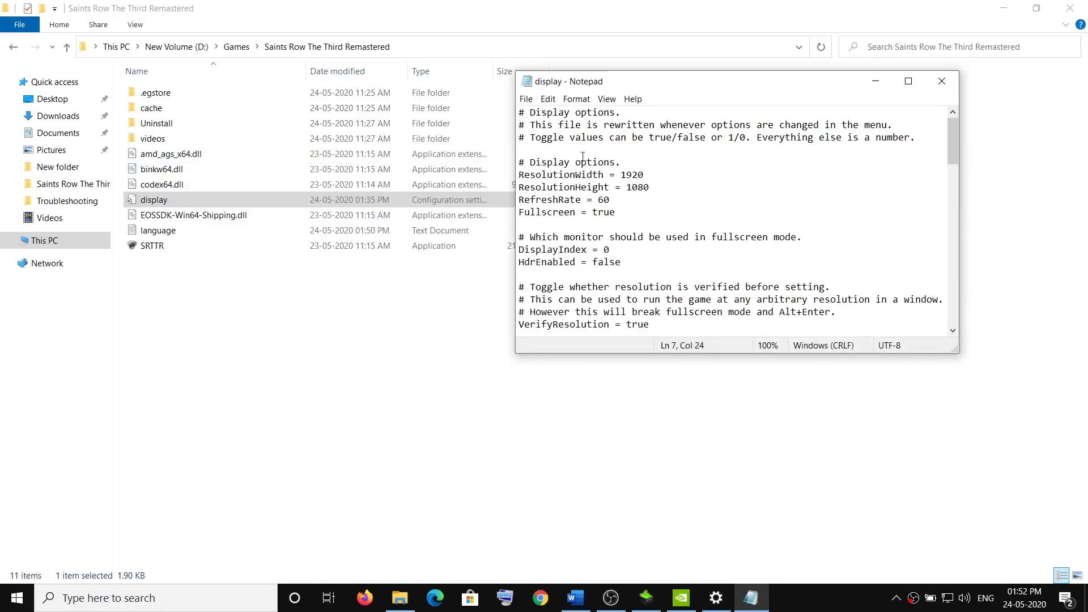
Save the display configuration file, close Notepad and the game folder, and return to the Word document listing the fixes.
left_click(526, 99)
left_click(561, 154)
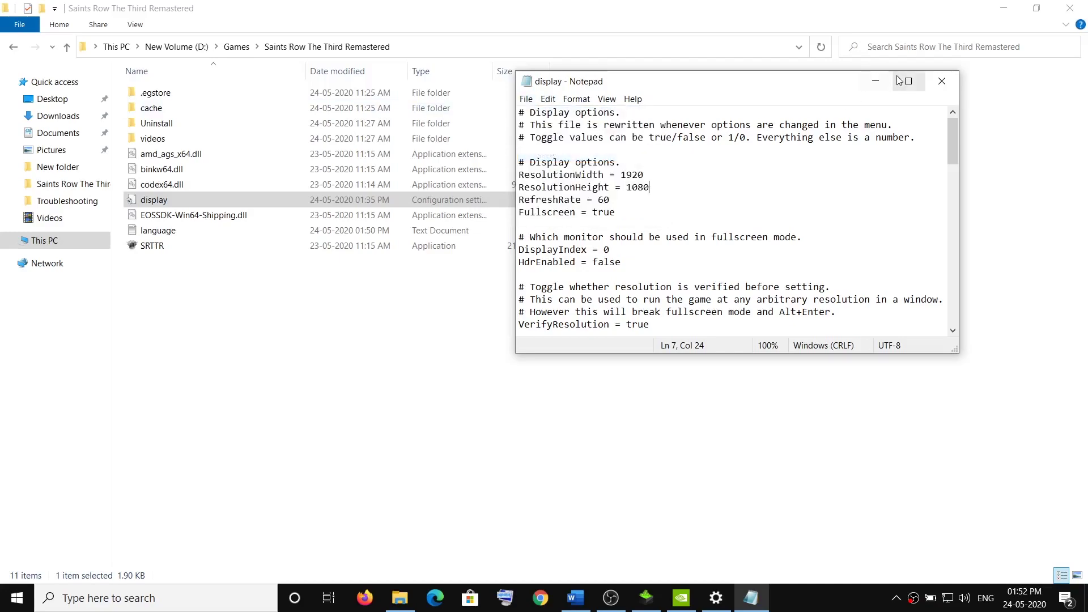
left_click(942, 81)
key("alt+F4")
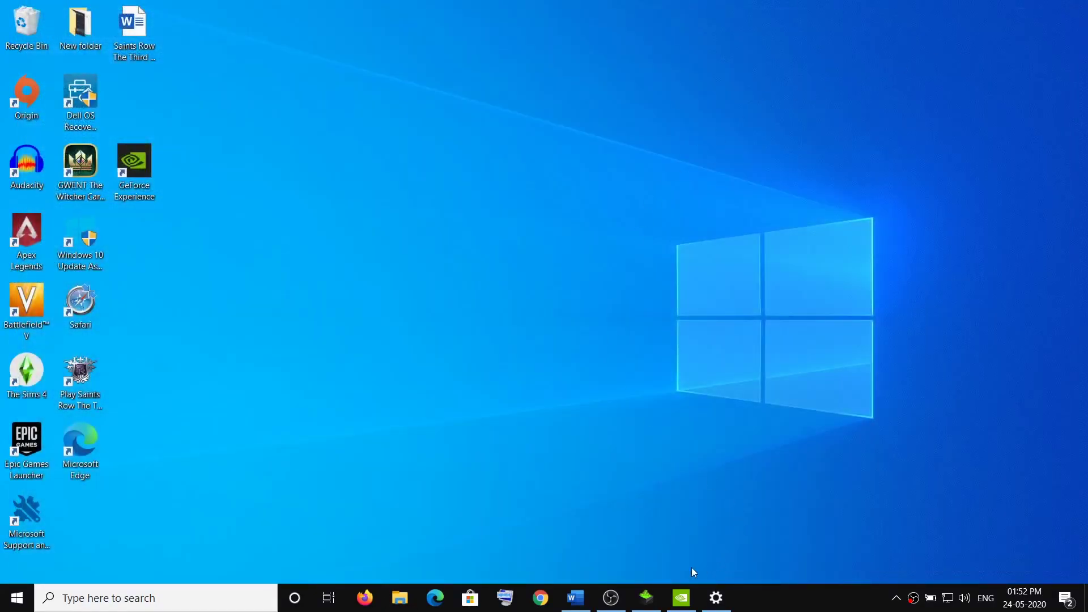
left_click(584, 598)
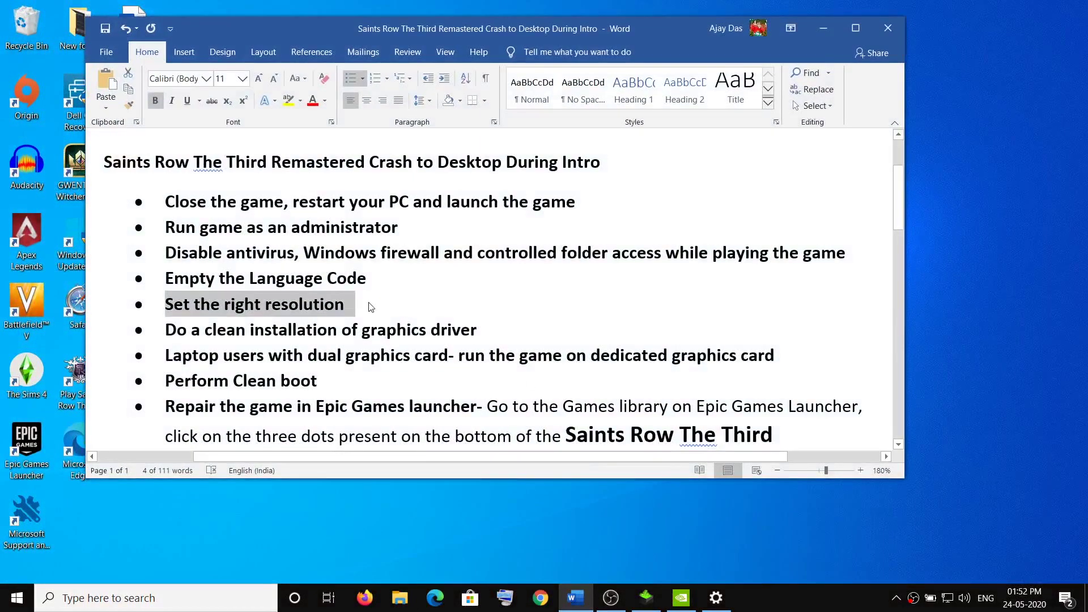
Highlight the clean graphics driver installation line in the Word list of fixes and switch to Chrome.
scroll(371, 307, "down", 1)
left_click_drag(173, 267, 475, 263)
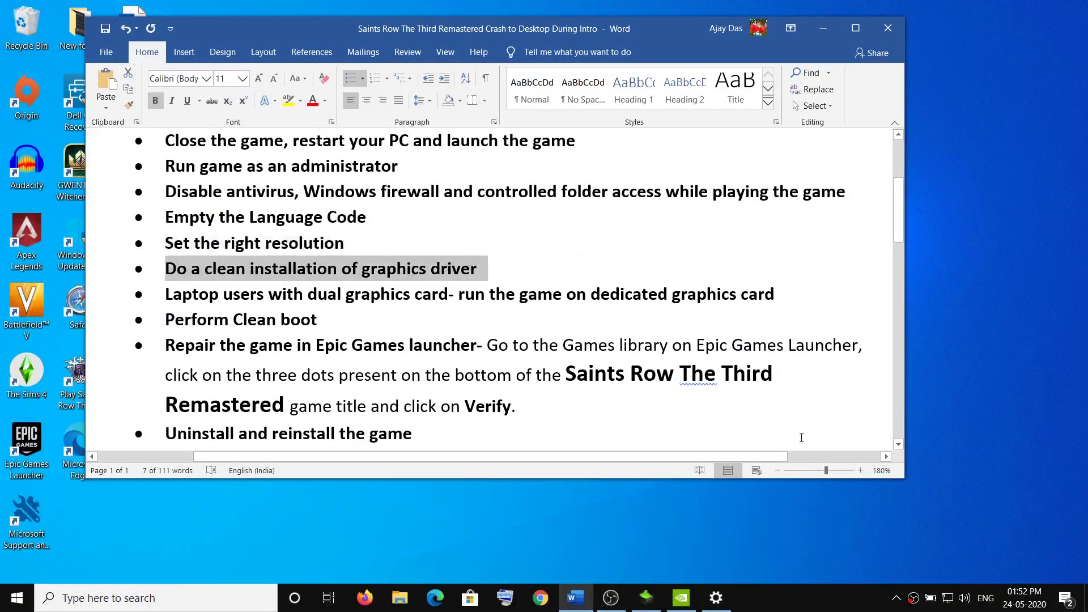
left_click(540, 598)
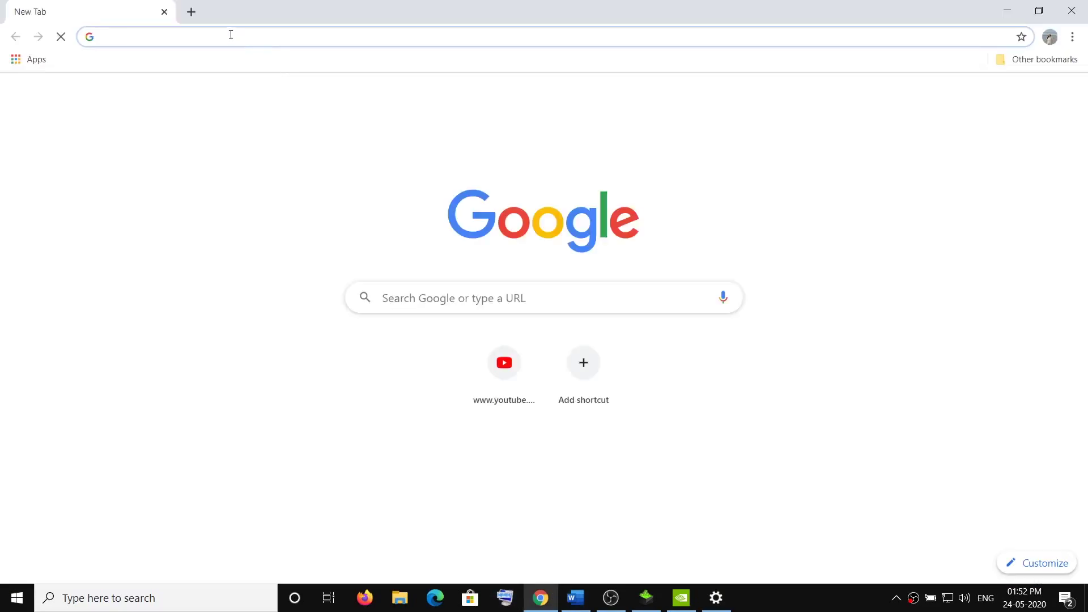
Search Google for nvidia drivers and open NVIDIA's driver download page from the results.
left_click(231, 35)
type("b")
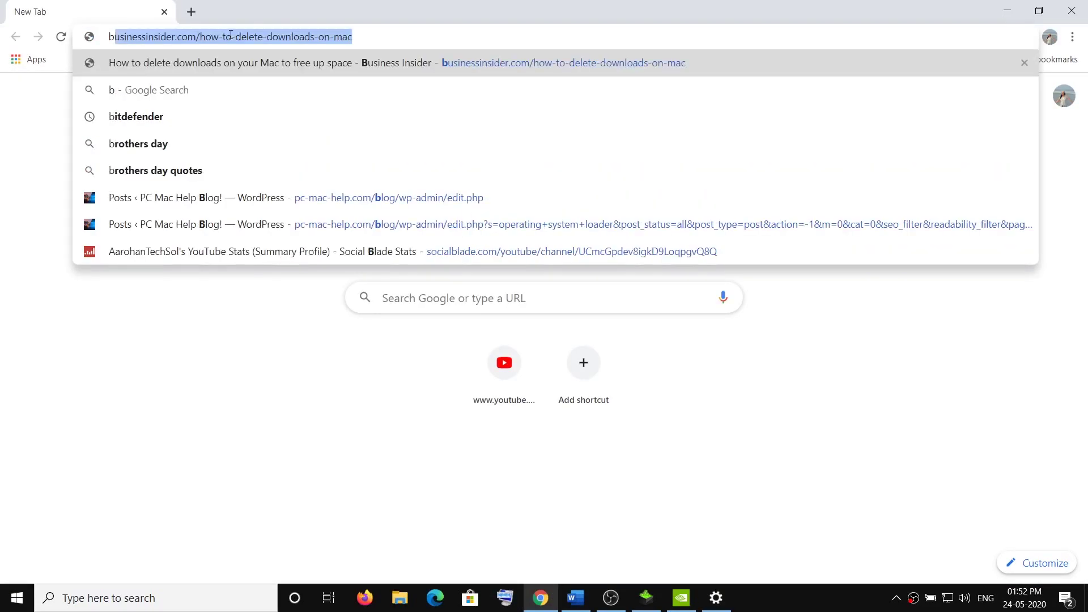
key("BackSpace")
key("BackSpace")
type("nv")
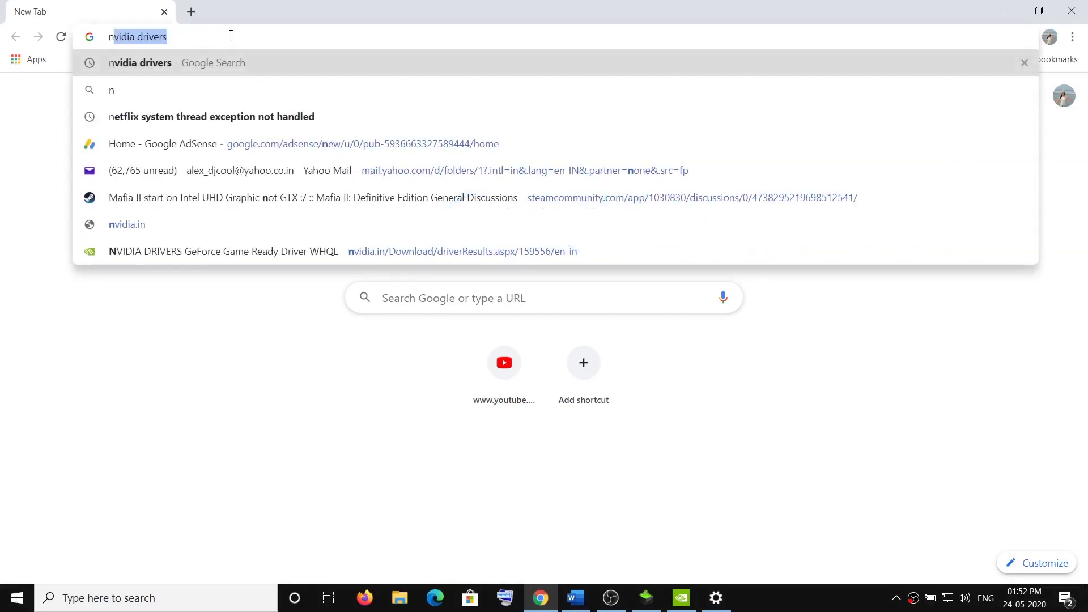
type("id")
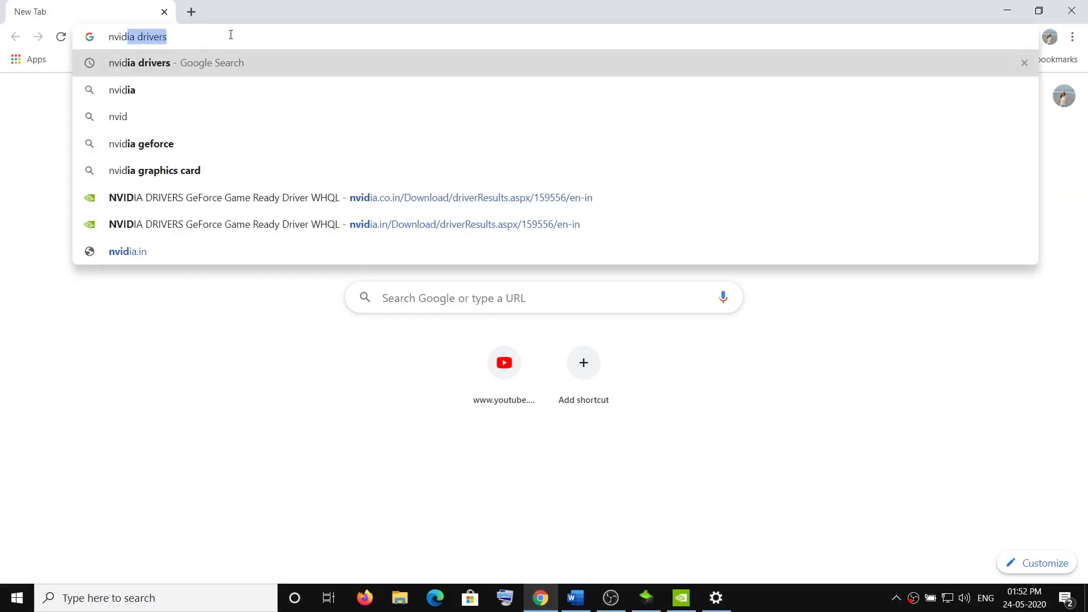
key("Right")
key("Return")
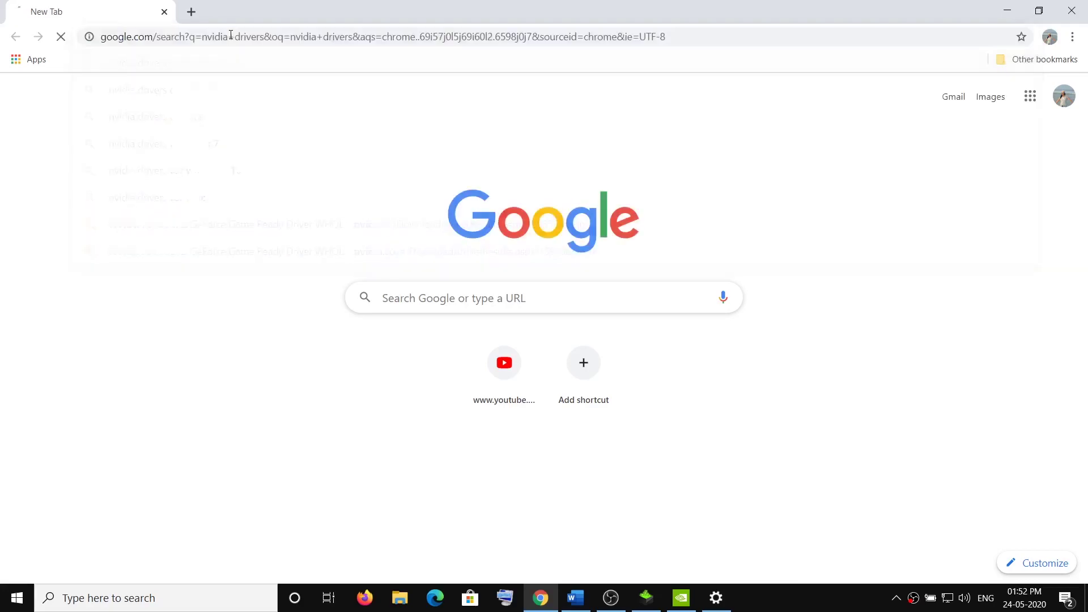
left_click(266, 216)
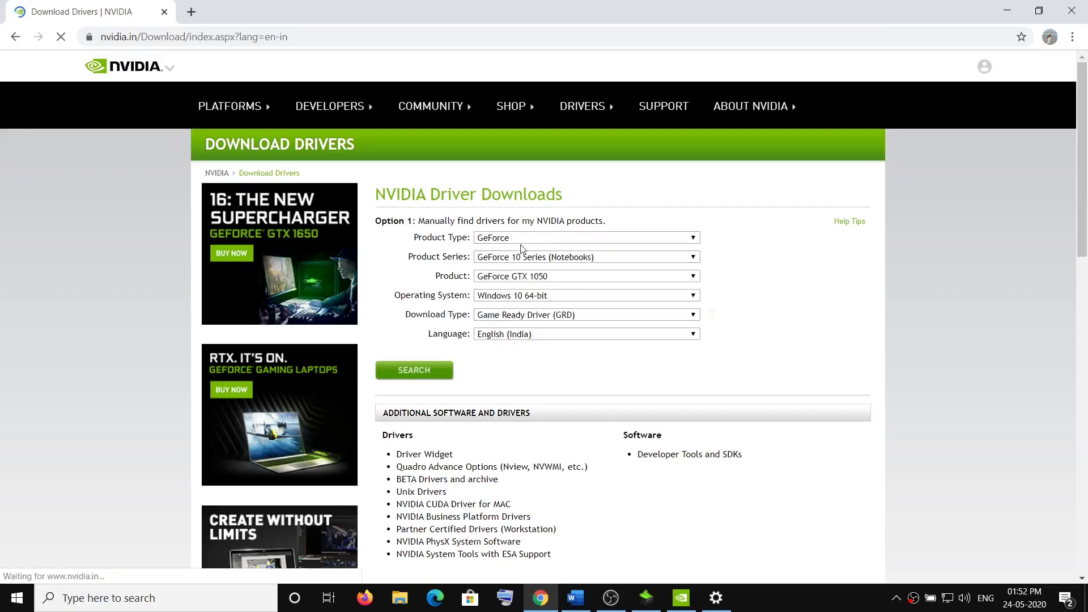
Check the graphics card listed under Display adapters in Device Manager, then close Device Manager.
right_click(15, 606)
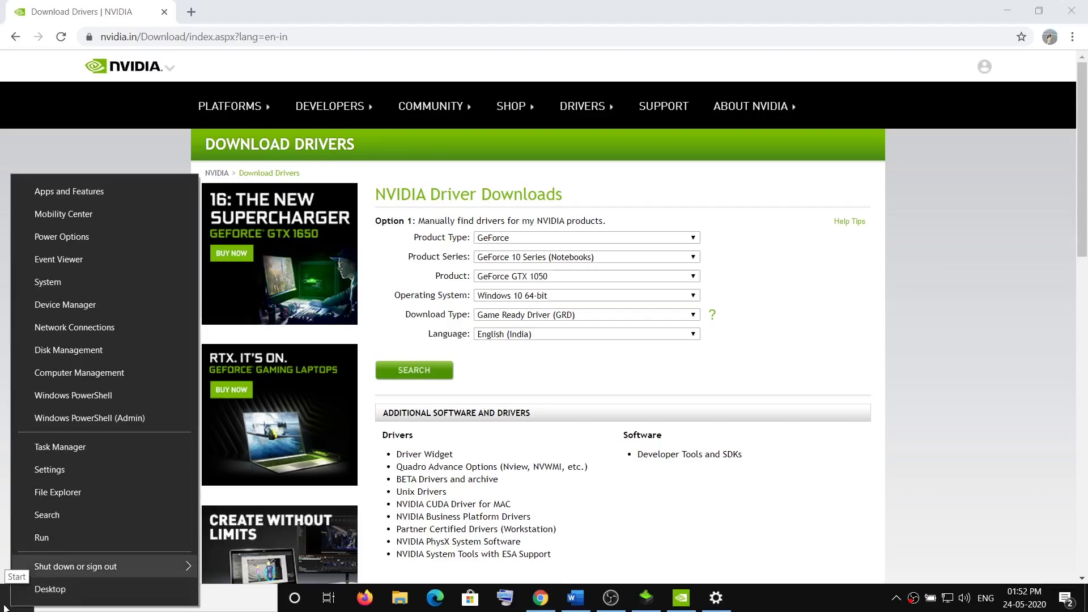
left_click(42, 306)
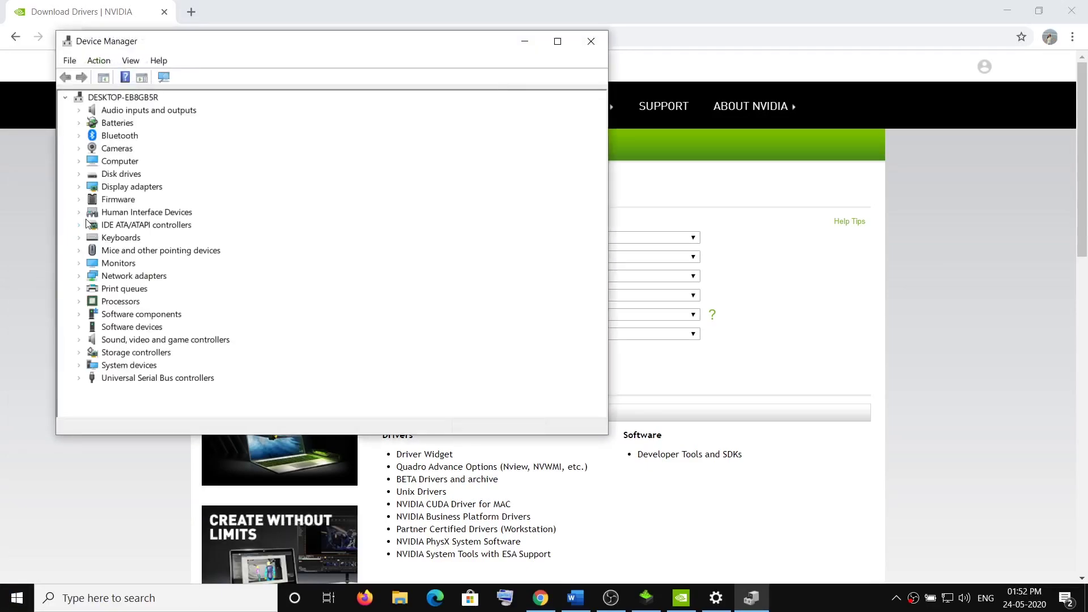
left_click(78, 187)
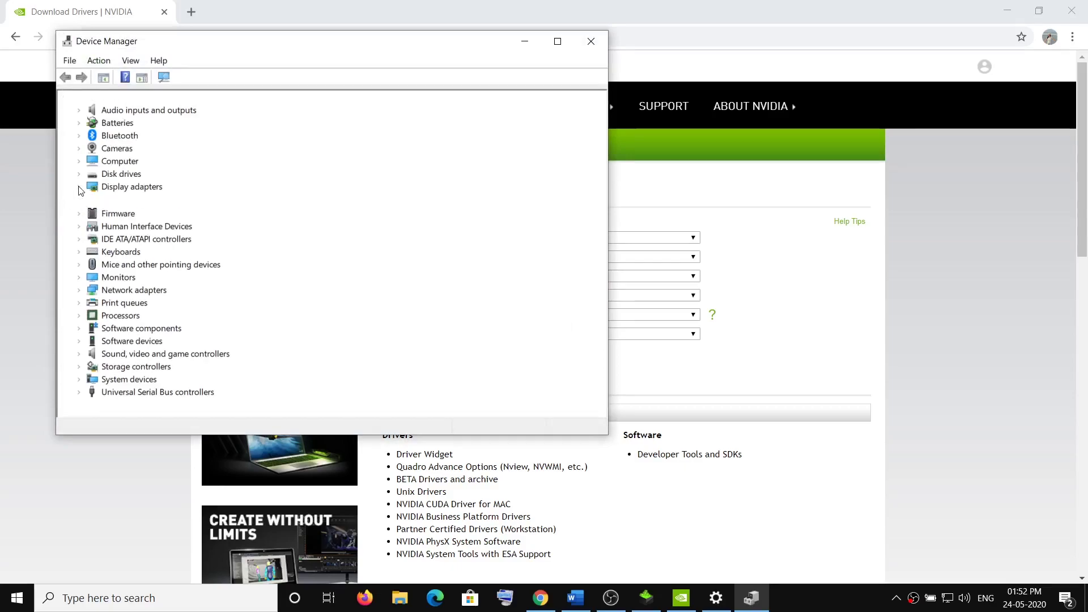
left_click(149, 215)
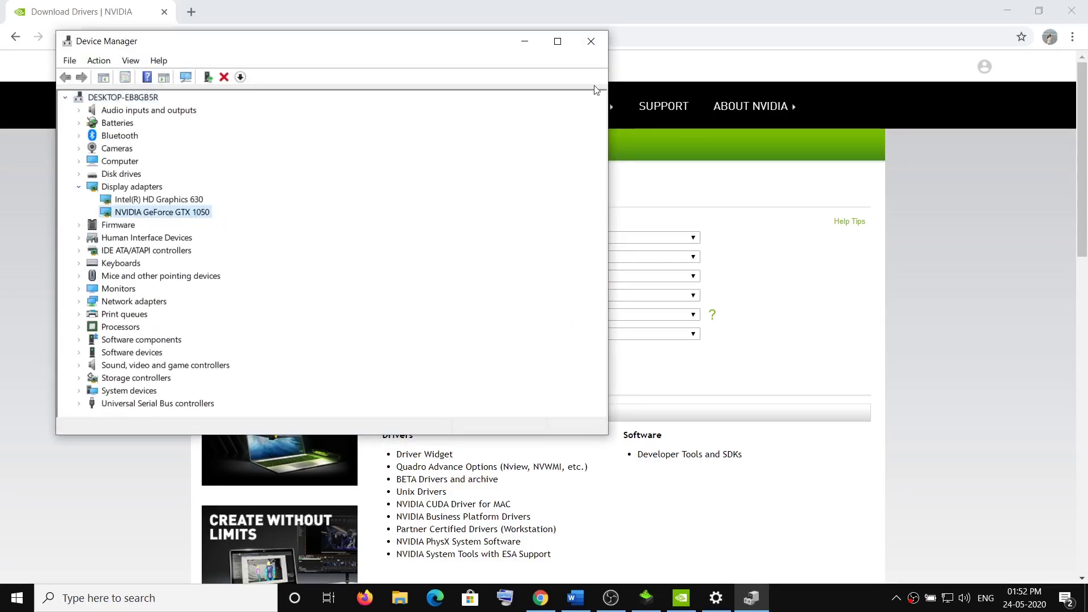
left_click(590, 41)
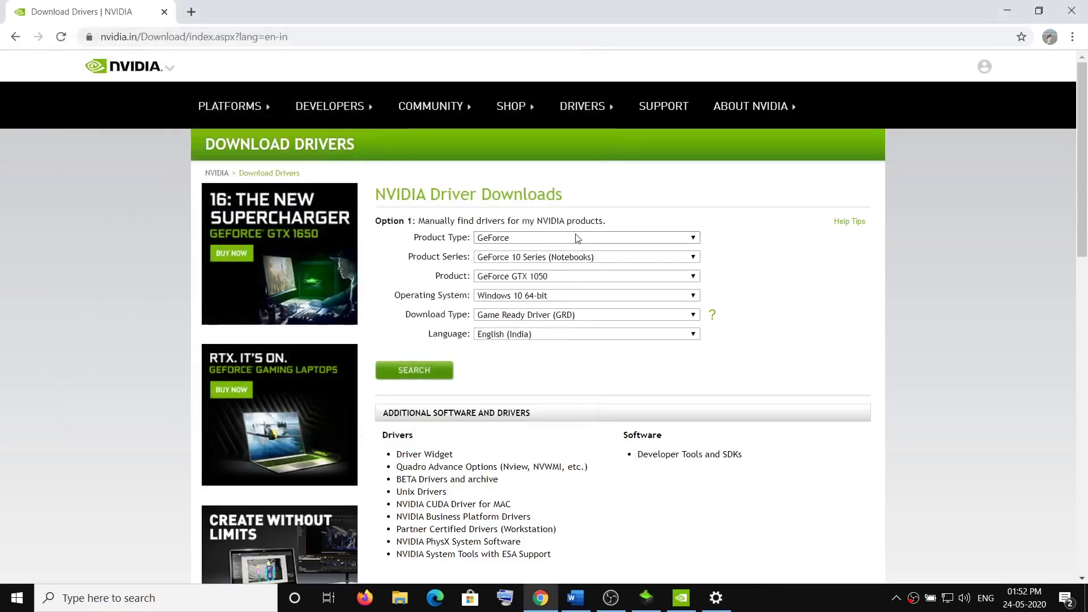
Search for the driver with the preset GeForce GTX 1050, Windows 10 64-bit options and proceed to the Game Ready Driver download.
left_click(415, 372)
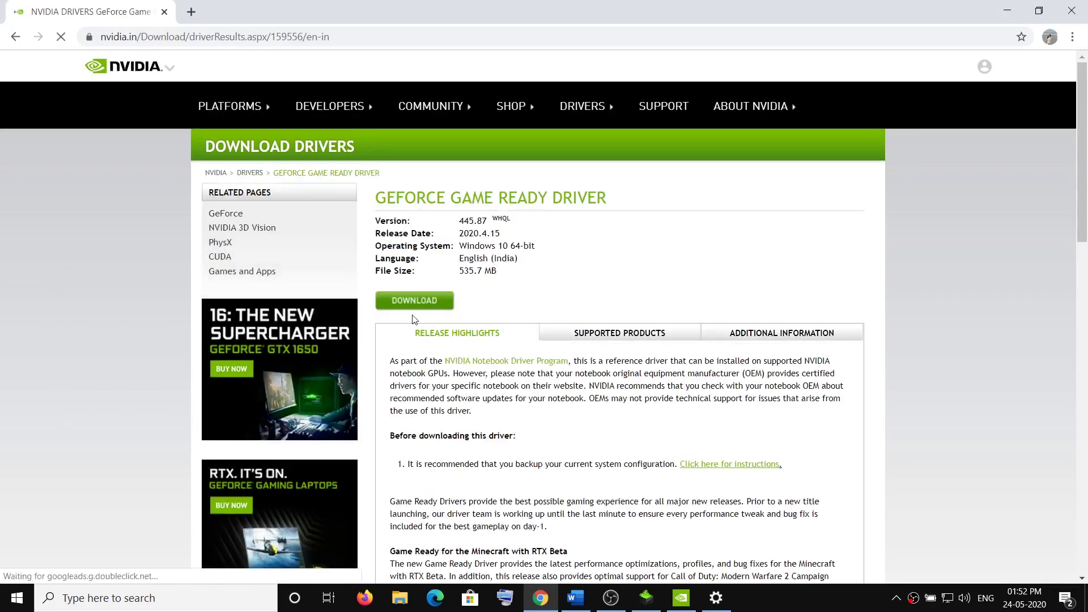
left_click(413, 303)
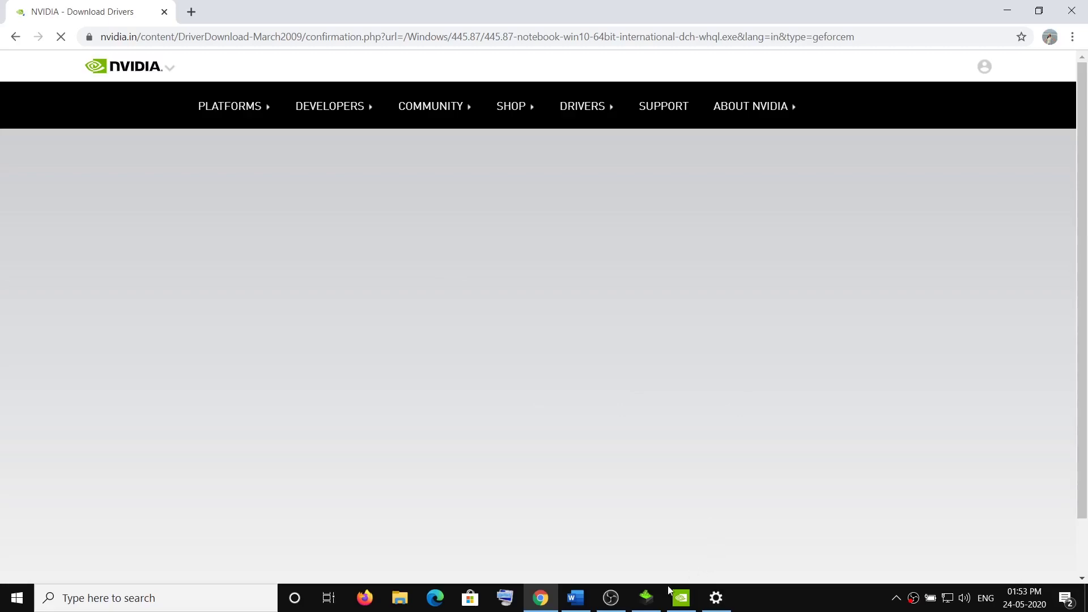
Accept the licence in the NVIDIA Installer and set up a Custom (Advanced) installation with Perform a clean installation selected.
left_click(647, 597)
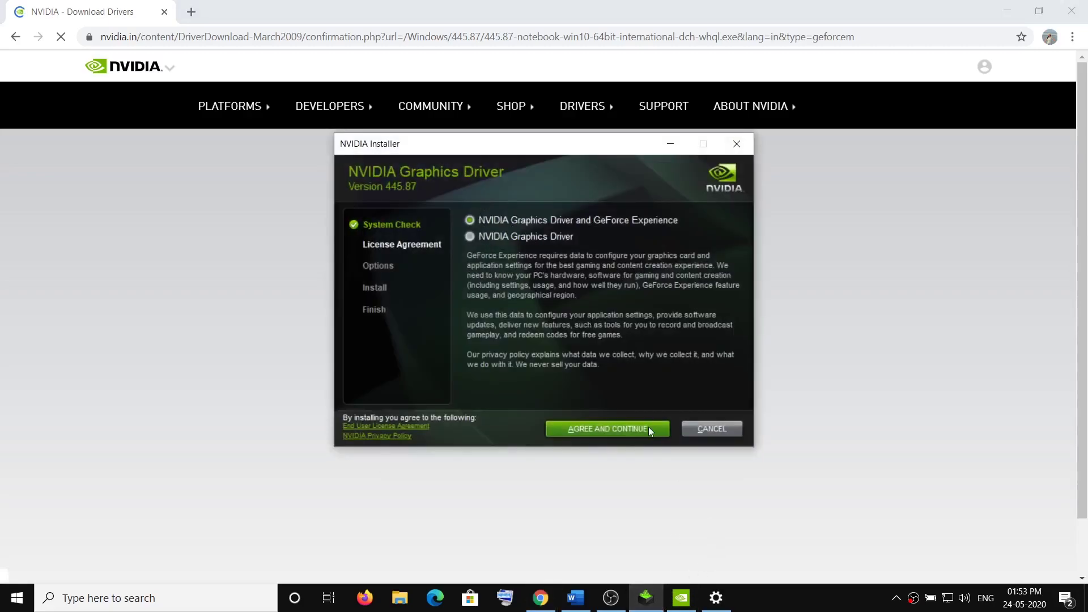
left_click(587, 427)
left_click(470, 304)
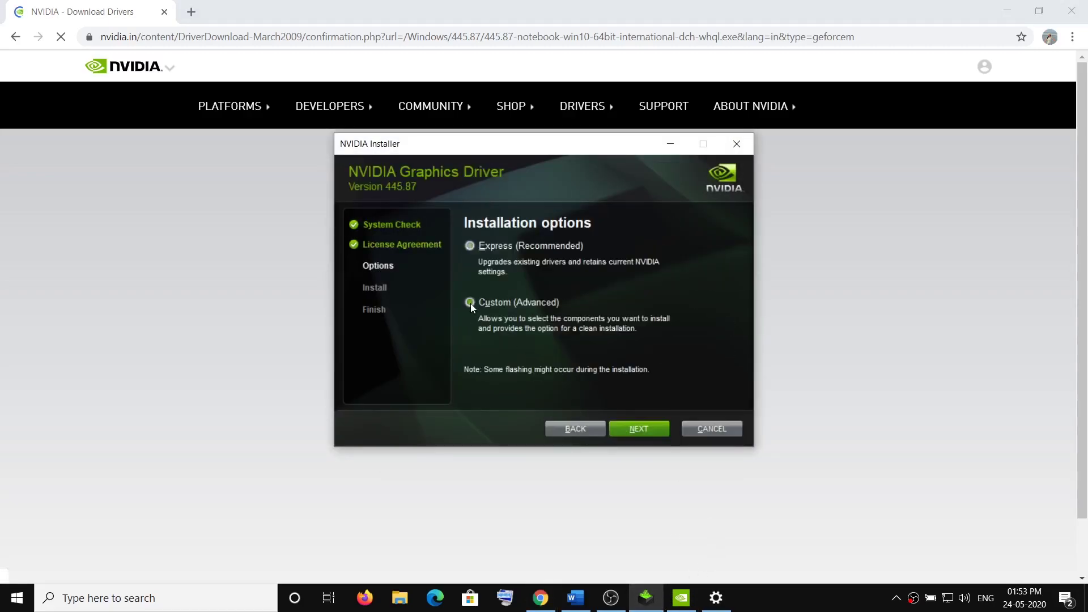
left_click(654, 428)
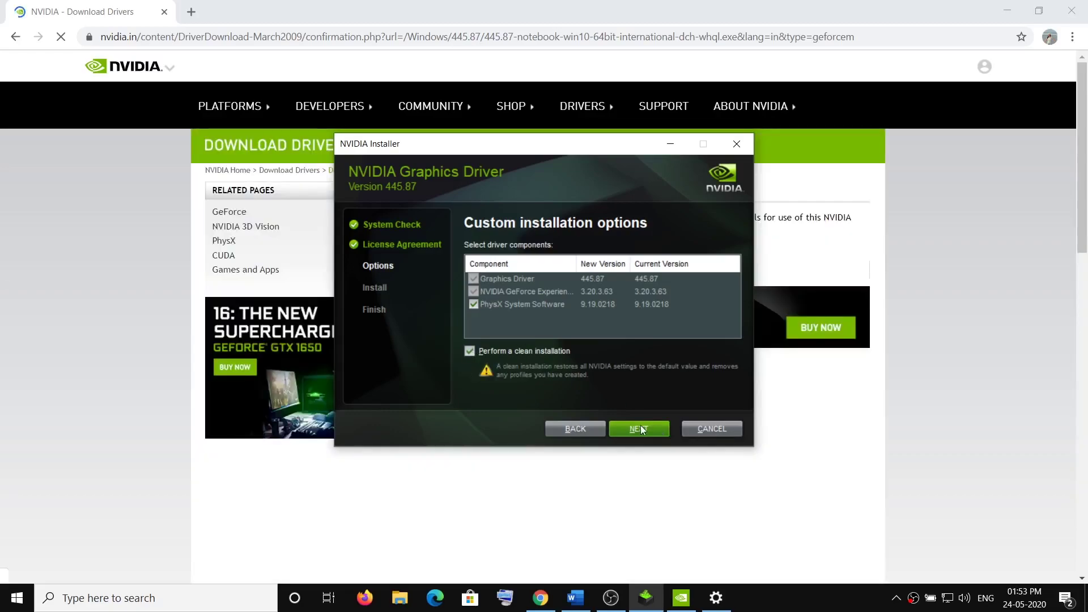
Return to the Word document and highlight "Laptop users with dual graphics card" in the list of fixes.
left_click(582, 607)
left_click_drag(486, 268, 267, 294)
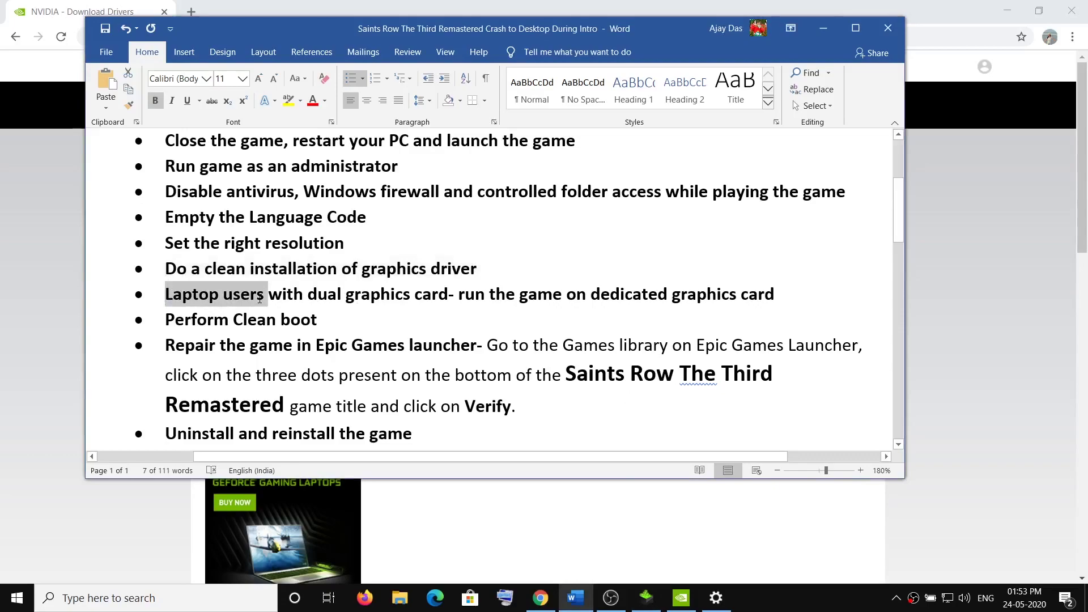
left_click_drag(453, 295, 195, 289)
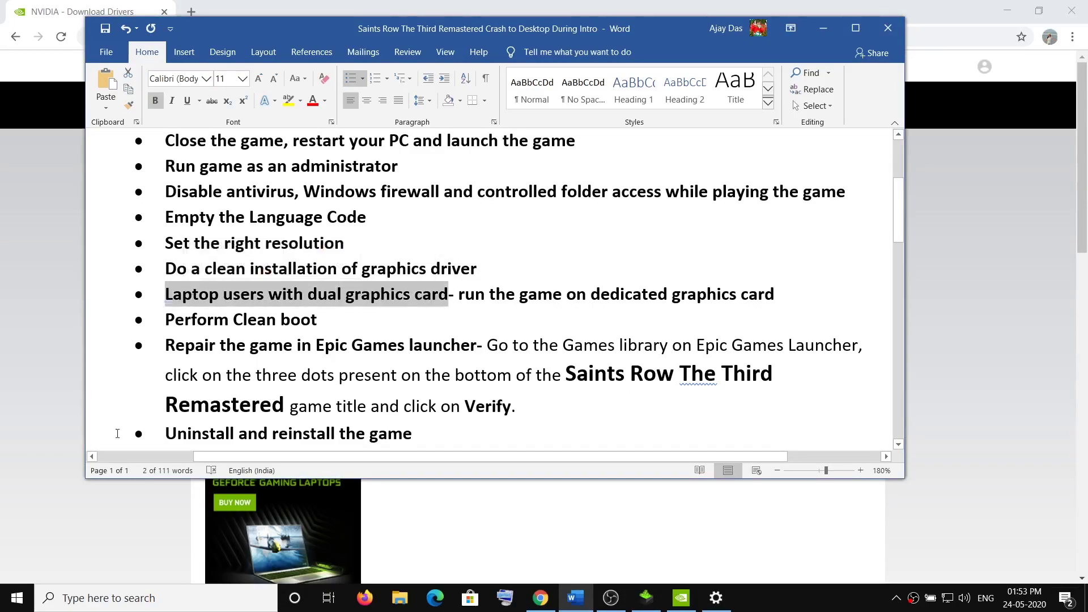
Inspect the integrated and dedicated graphics cards under Display adapters in Device Manager, then close Device Manager.
right_click(20, 603)
left_click(74, 295)
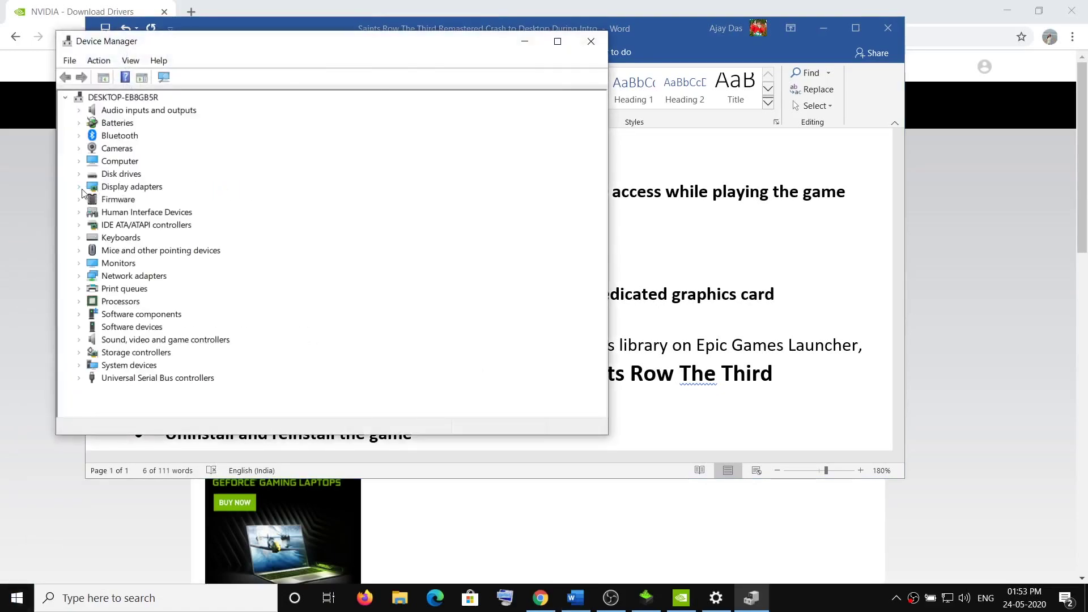
left_click(81, 188)
left_click(152, 202)
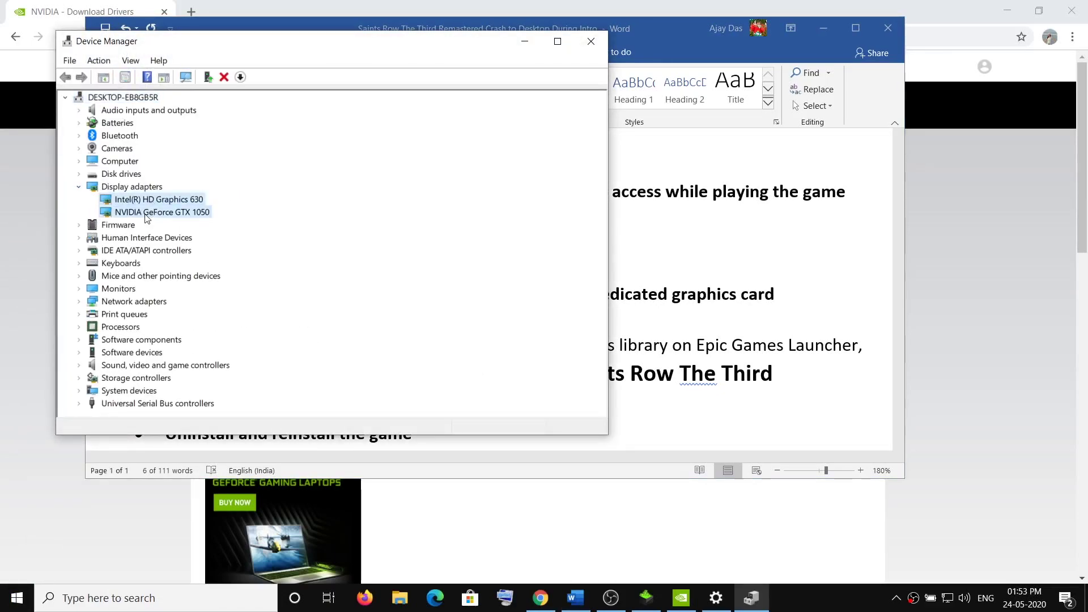
left_click(147, 214)
left_click(591, 41)
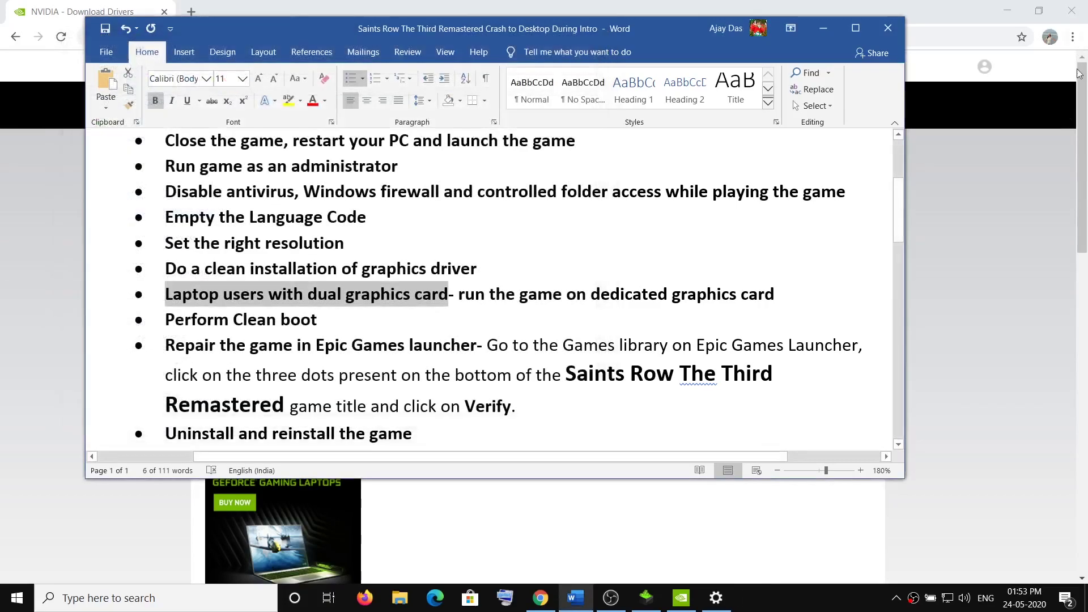
Switch from the desktop to NVIDIA Control Panel and maximize its window showing Manage 3D Settings.
left_click(1086, 598)
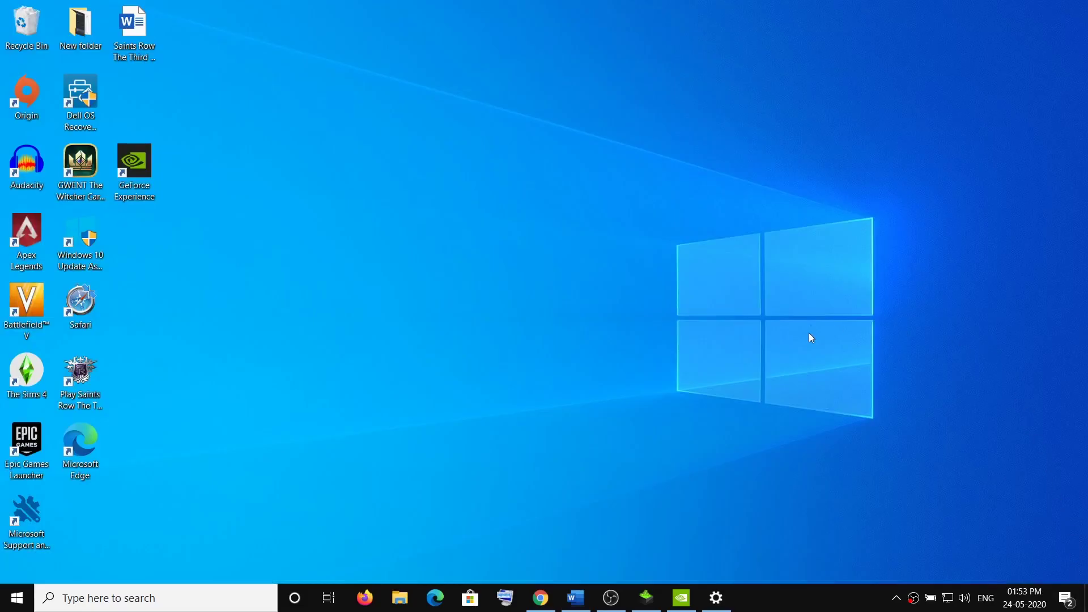
right_click(523, 199)
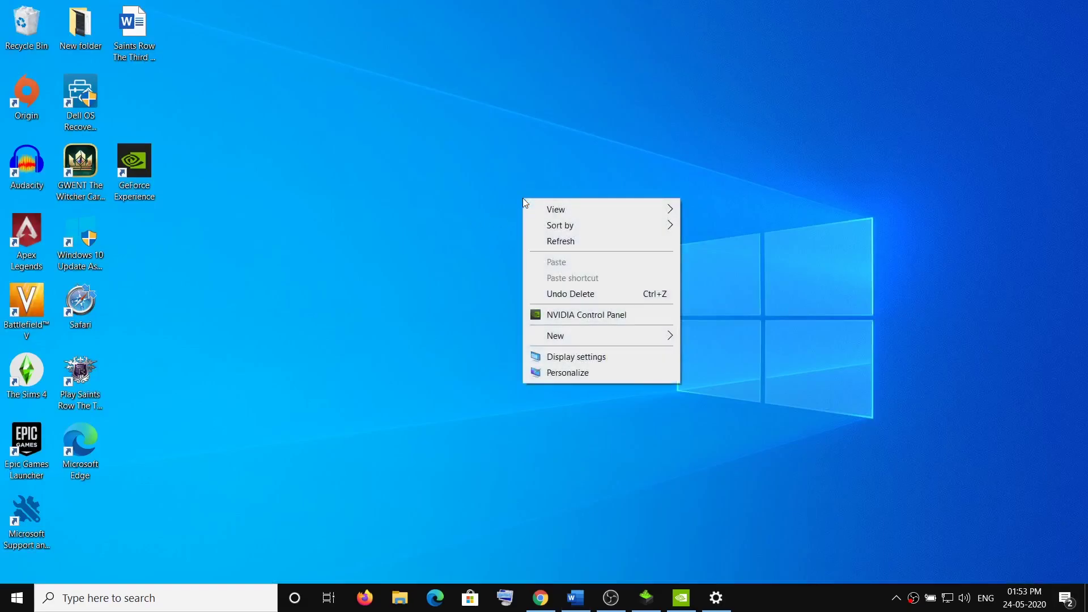
left_click(565, 315)
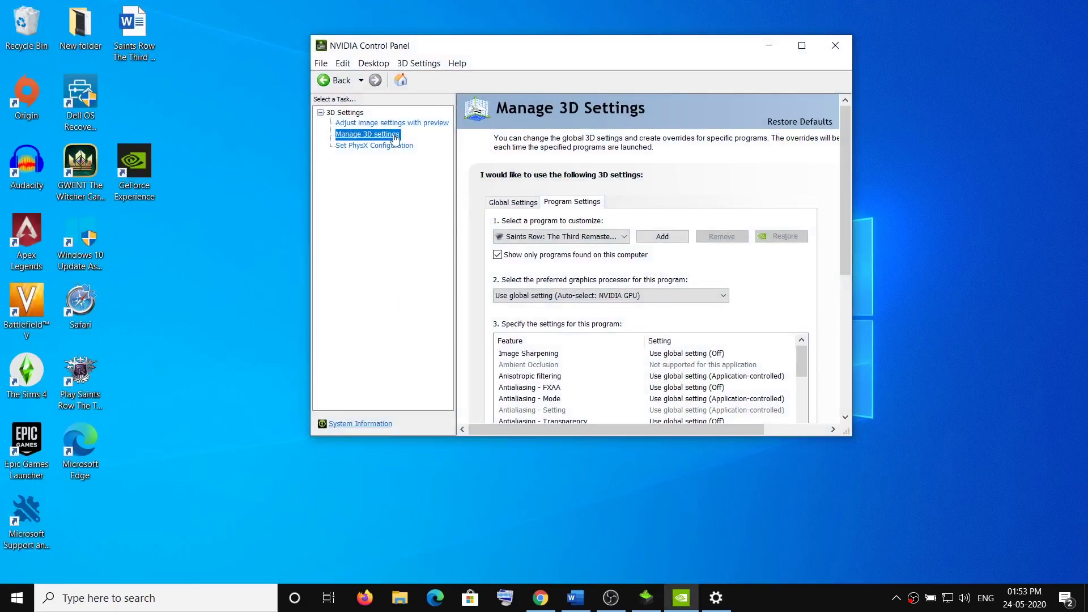
left_click(802, 46)
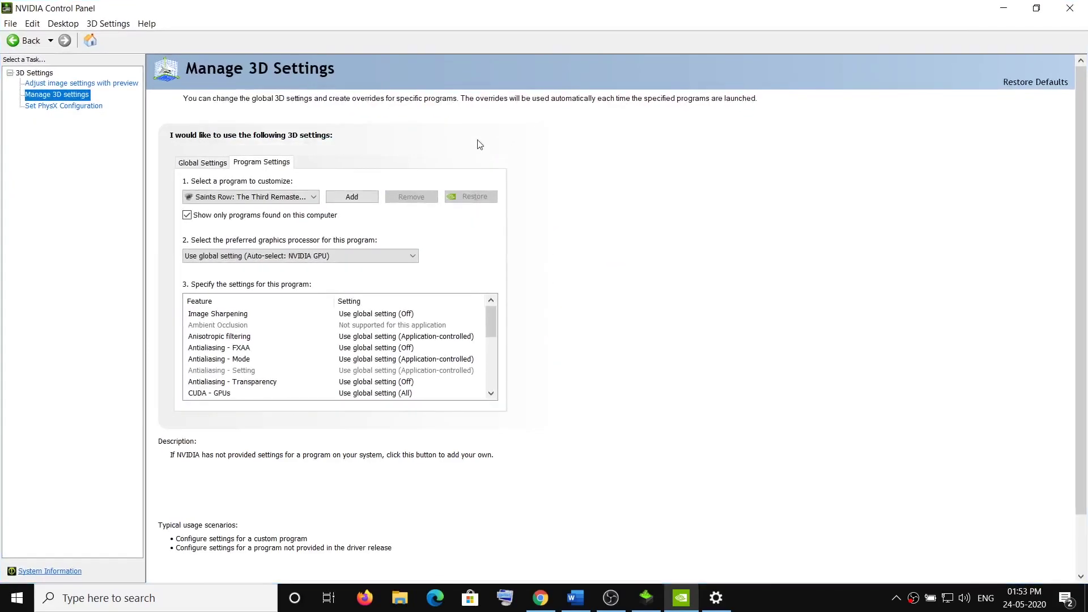
Add the SRTTR application from D:\Games\Saints Row The Third Remastered as a program to customize in the 3D program settings.
left_click(352, 198)
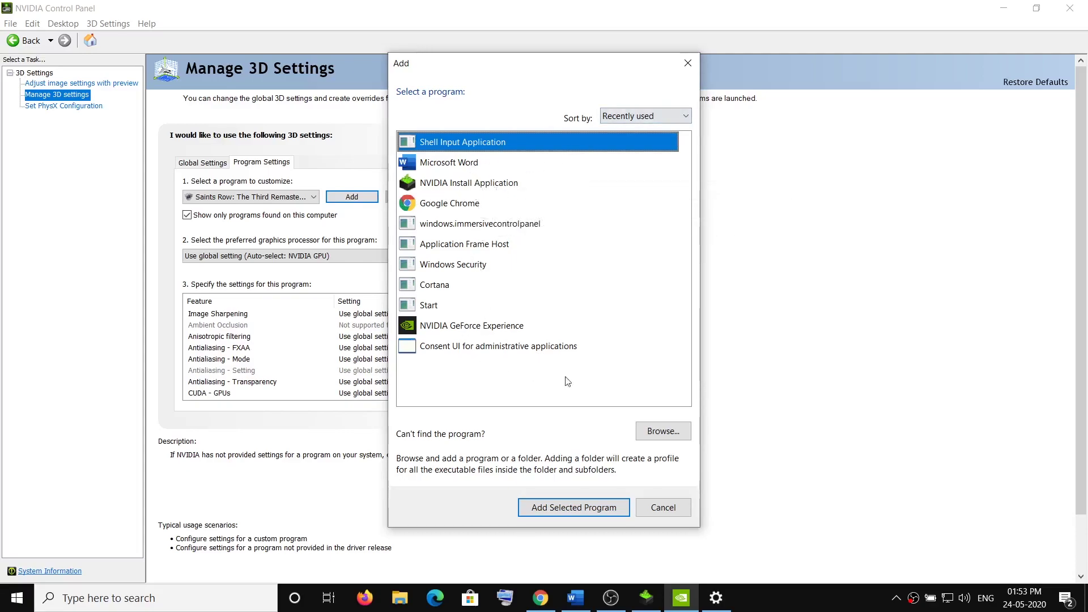
left_click(663, 431)
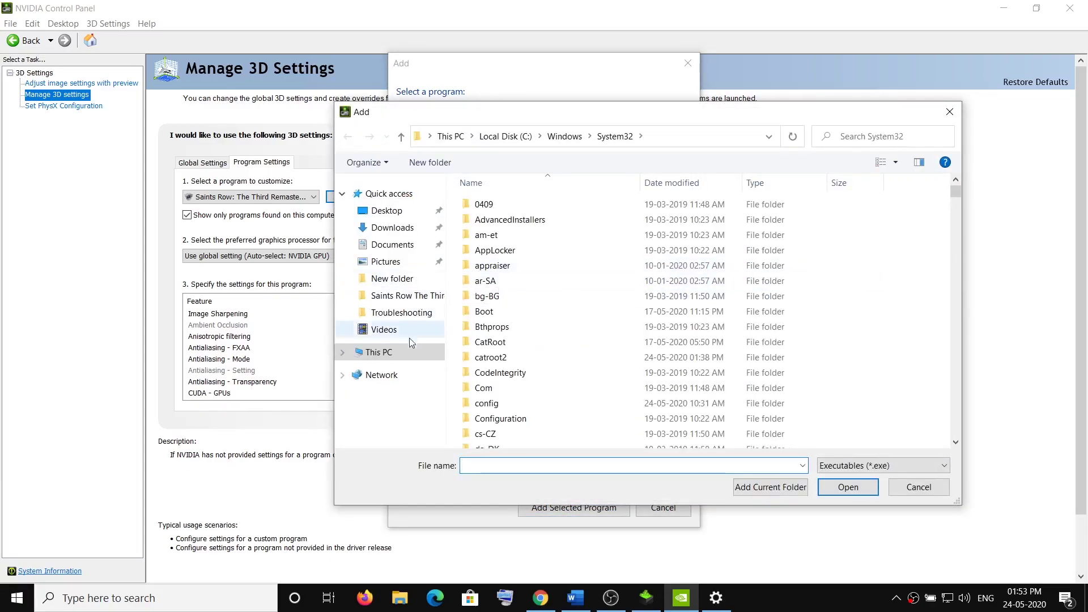
left_click(379, 352)
double_click(691, 391)
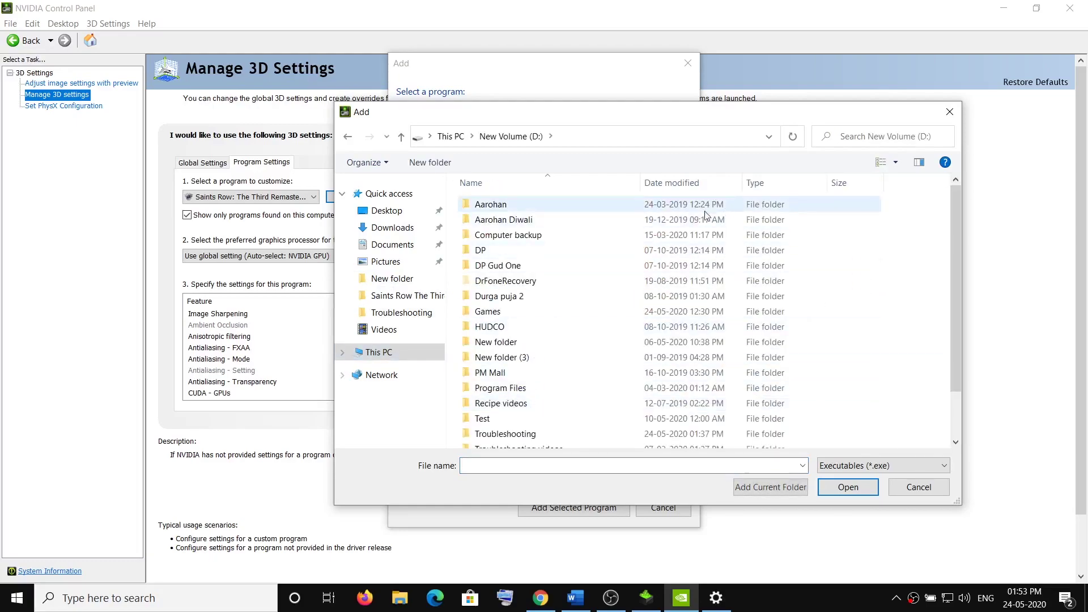
left_click(491, 313)
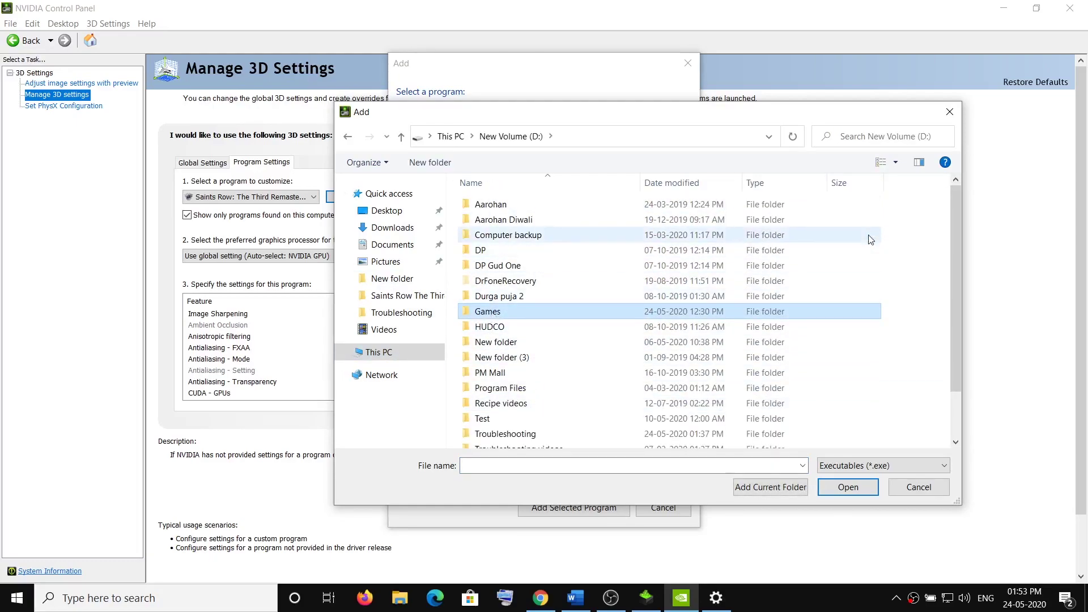
double_click(612, 312)
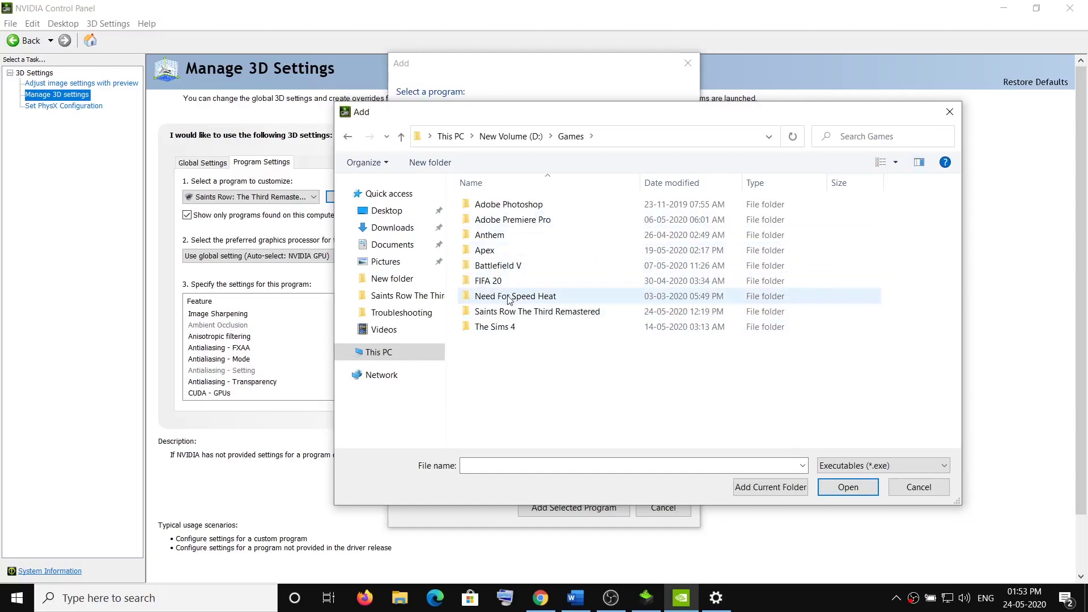
double_click(518, 313)
left_click(497, 272)
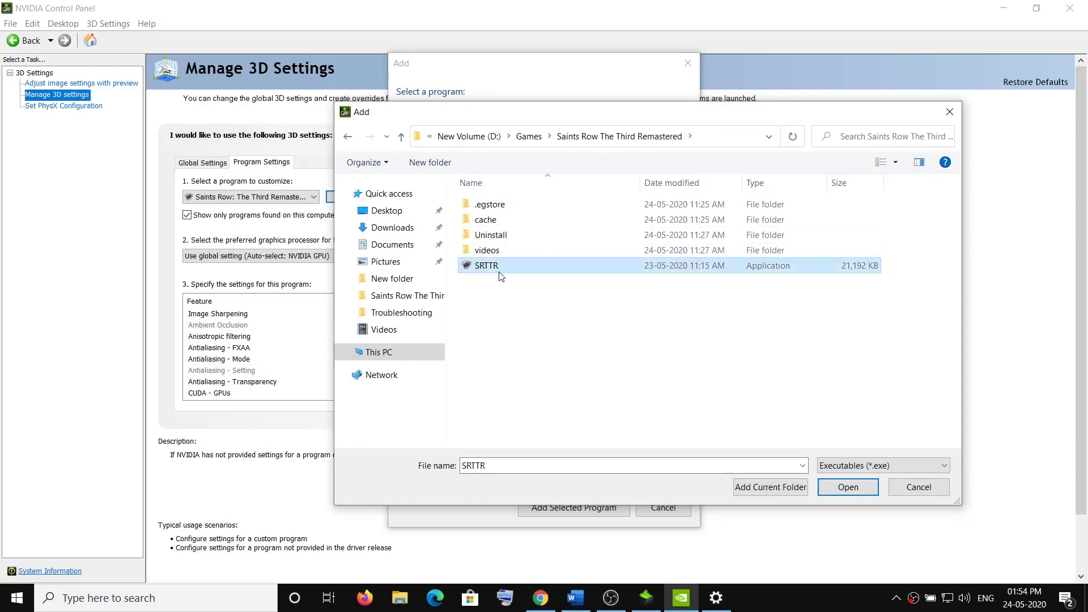
left_click(848, 487)
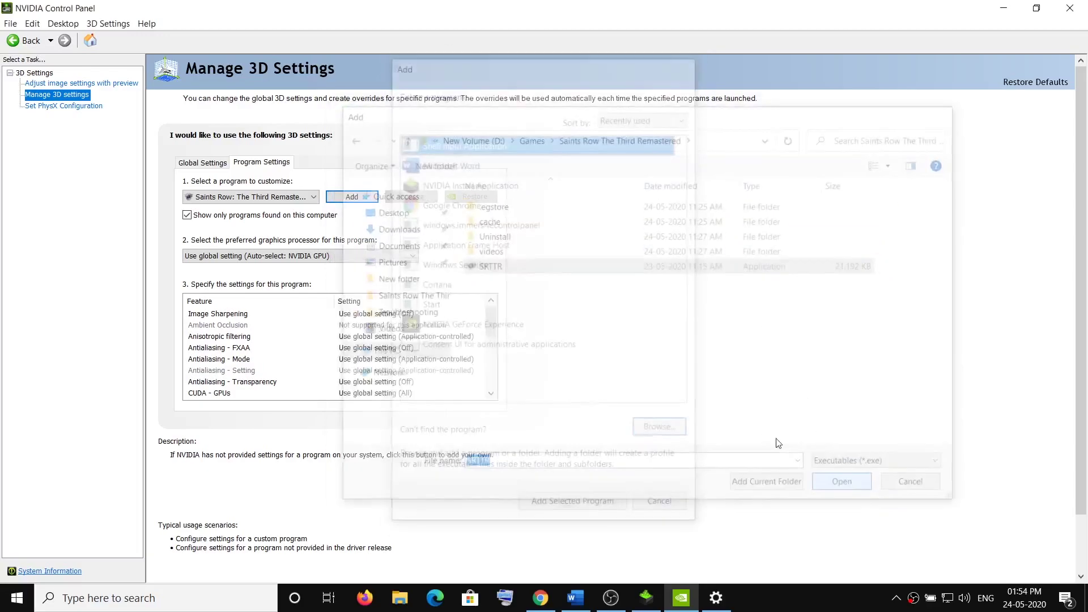
Set the preferred graphics processor for Saints Row: The Third Remastered to High-performance NVIDIA processor and apply the change.
mouse_move(210, 259)
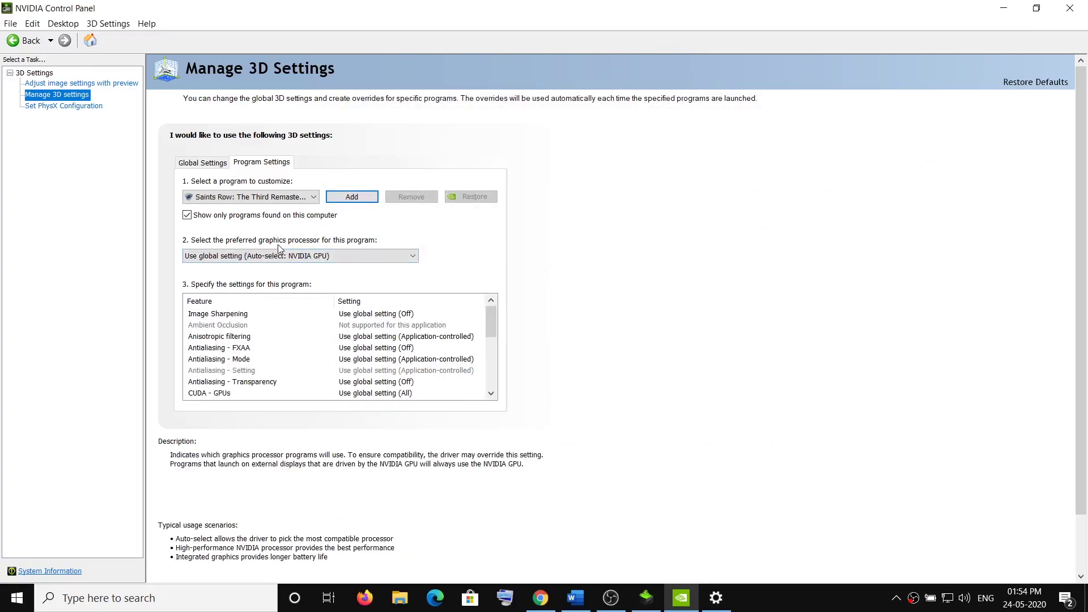
left_click(412, 256)
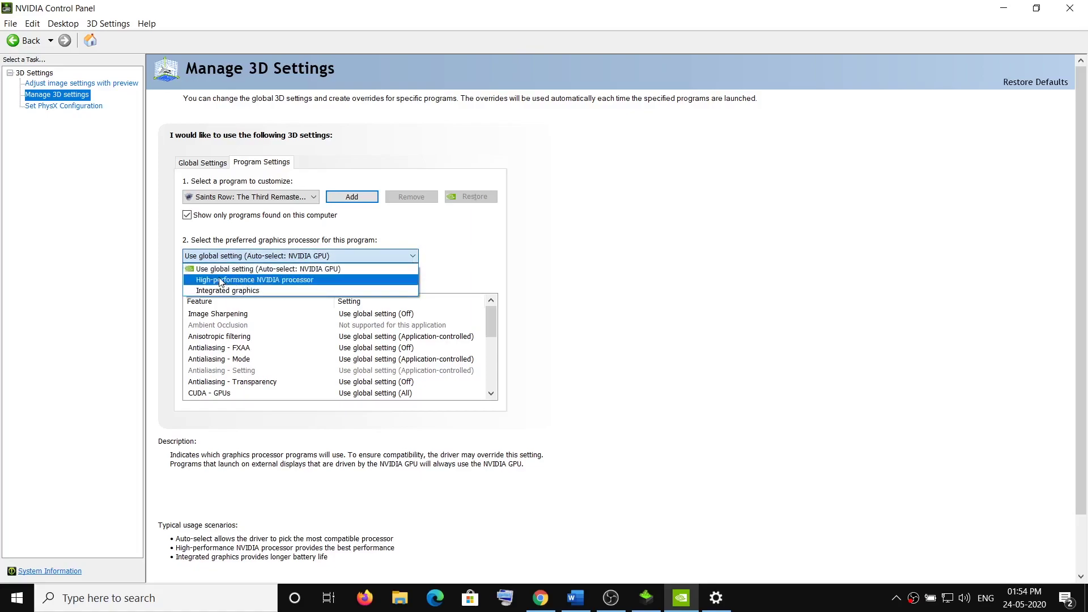
left_click(266, 283)
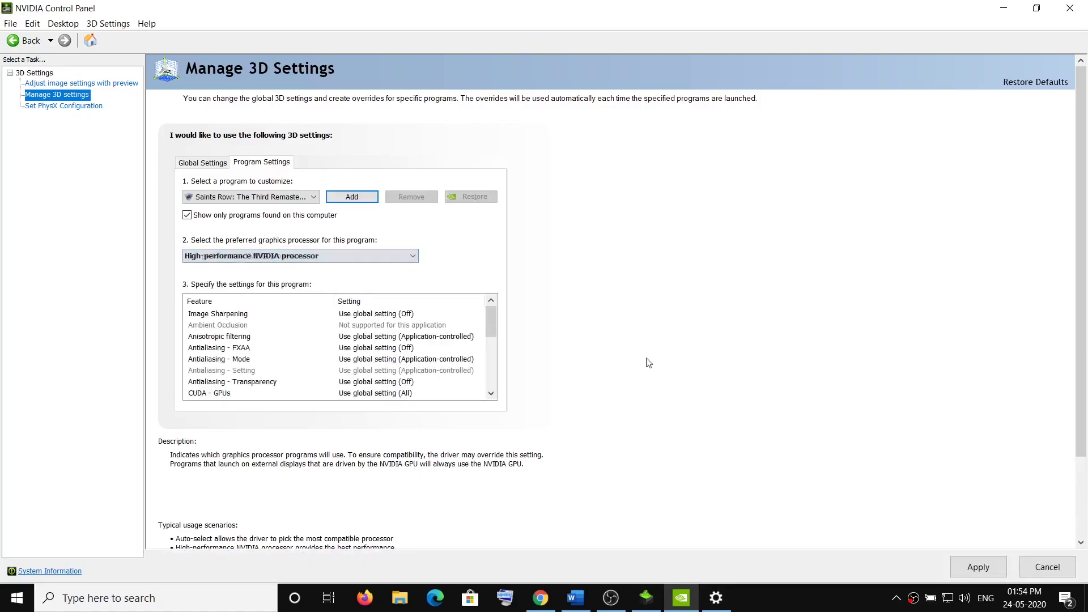
left_click(979, 568)
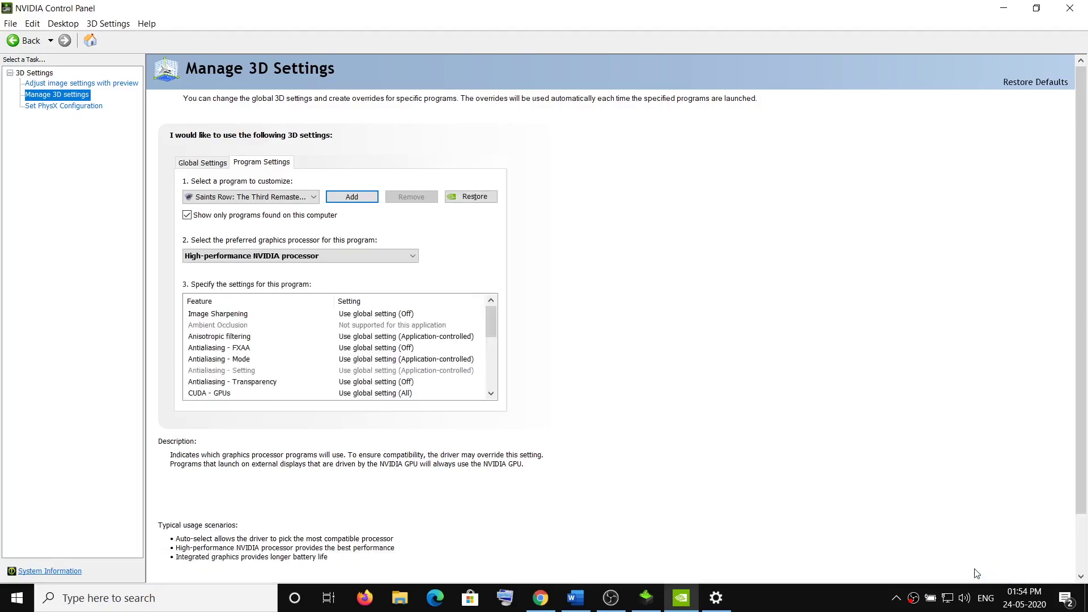
Close NVIDIA Control Panel, switch to the Word document and highlight "Perform Clean boot" in the list of fixes.
left_click(1073, 7)
left_click(575, 598)
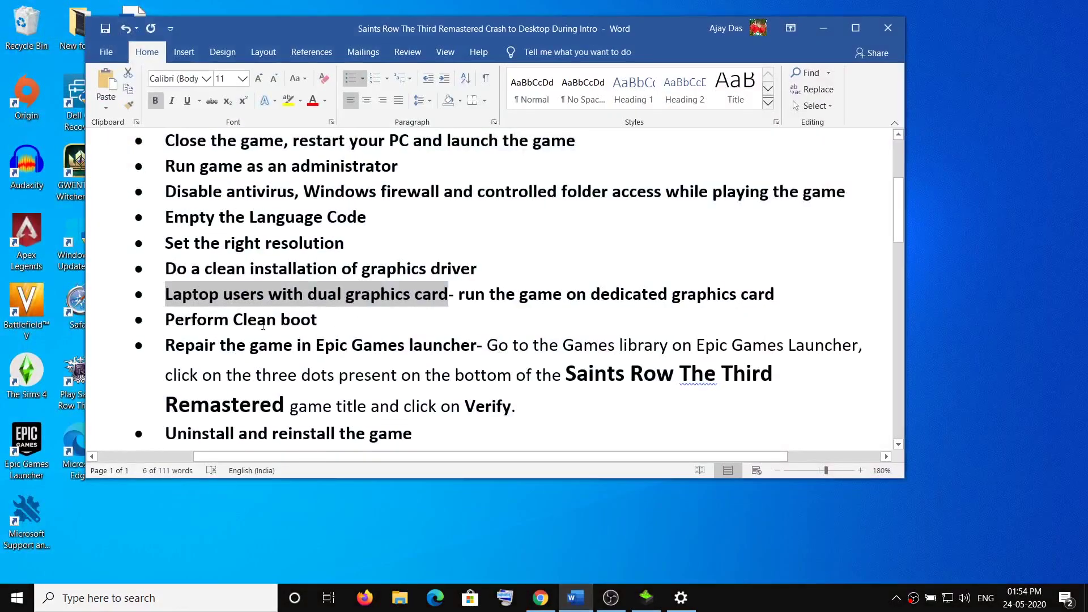
triple_click(253, 325)
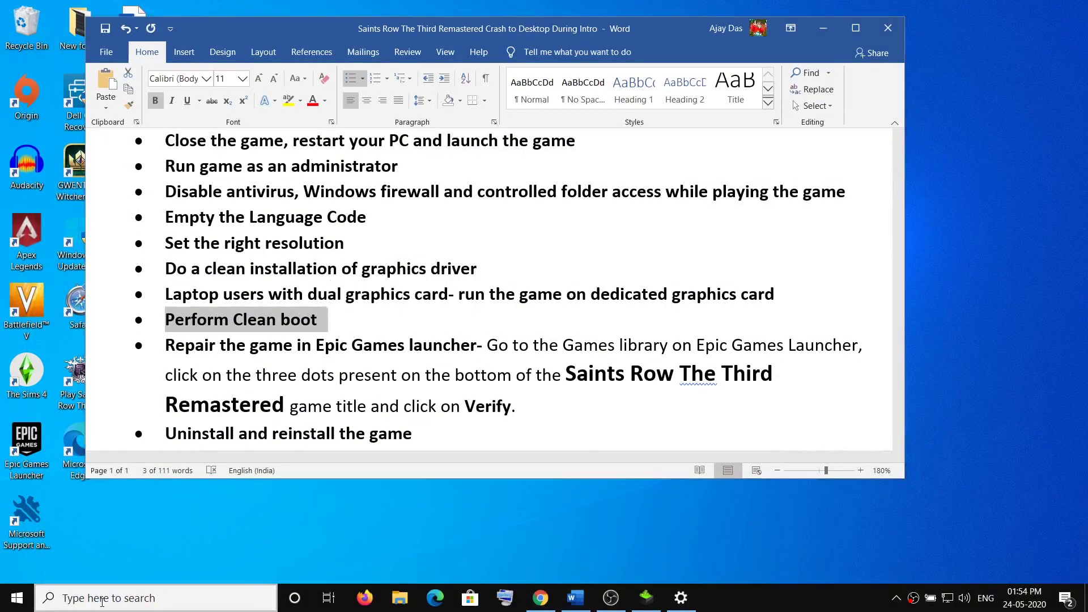
Open System Configuration from Windows search, hide all Microsoft services in its services list and confirm the dialog.
left_click(103, 606)
type("s")
type("ystem")
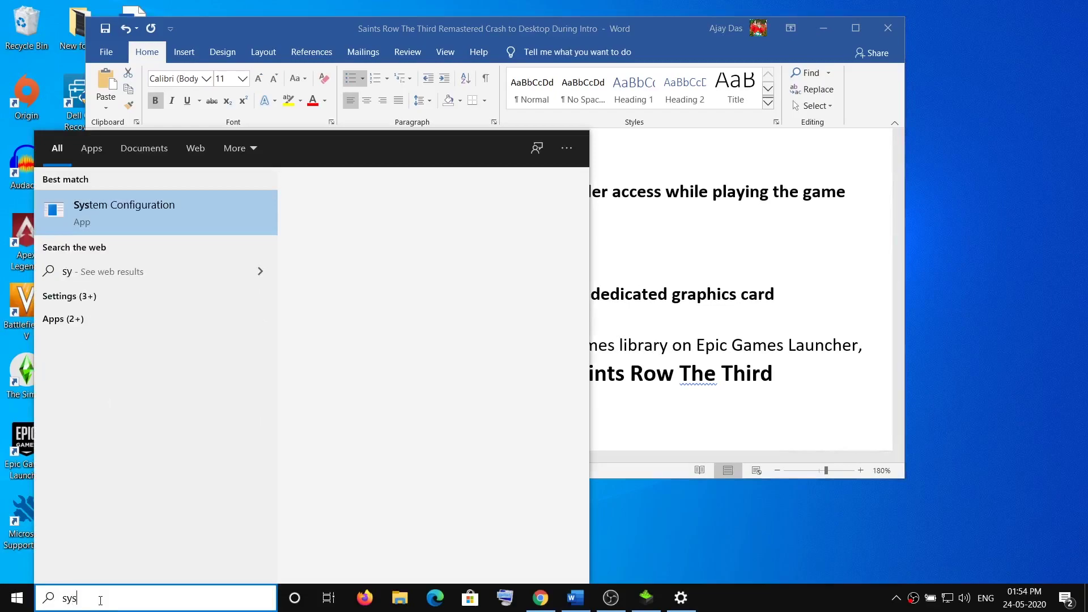
left_click(119, 217)
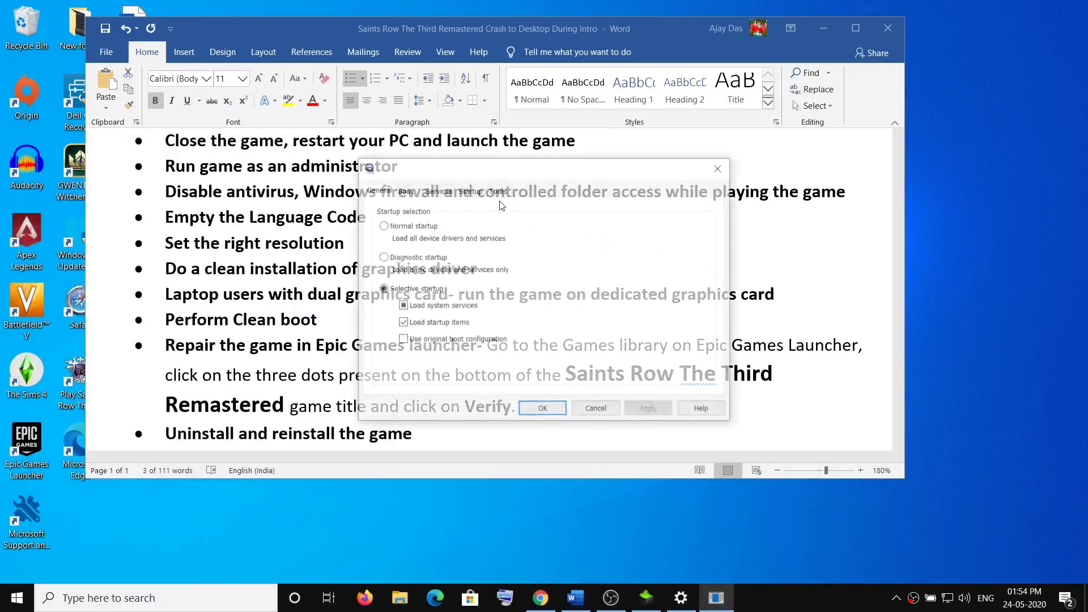
left_click(439, 190)
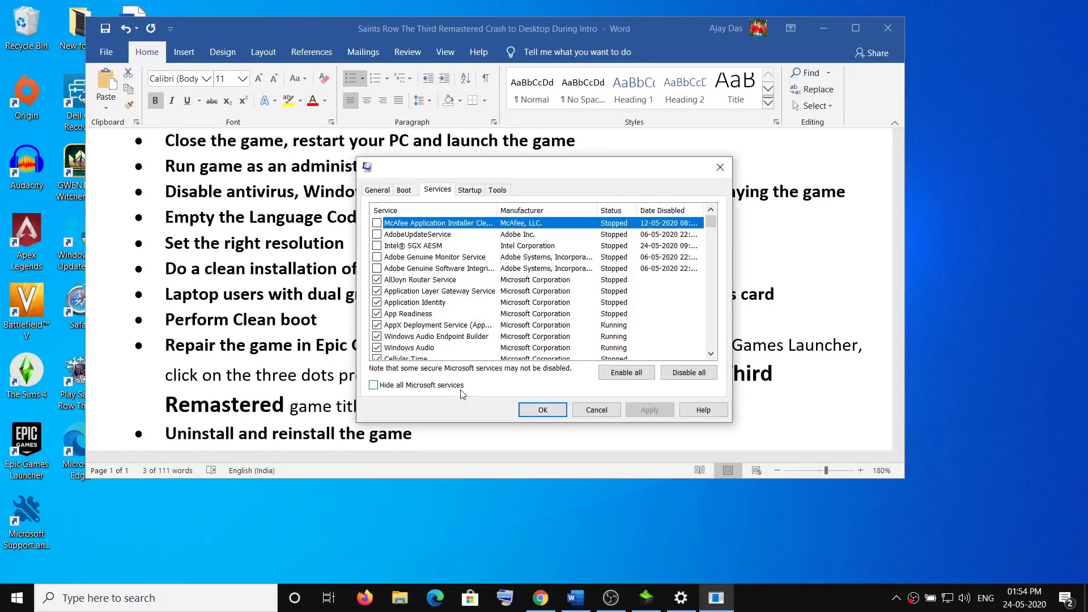
left_click(373, 386)
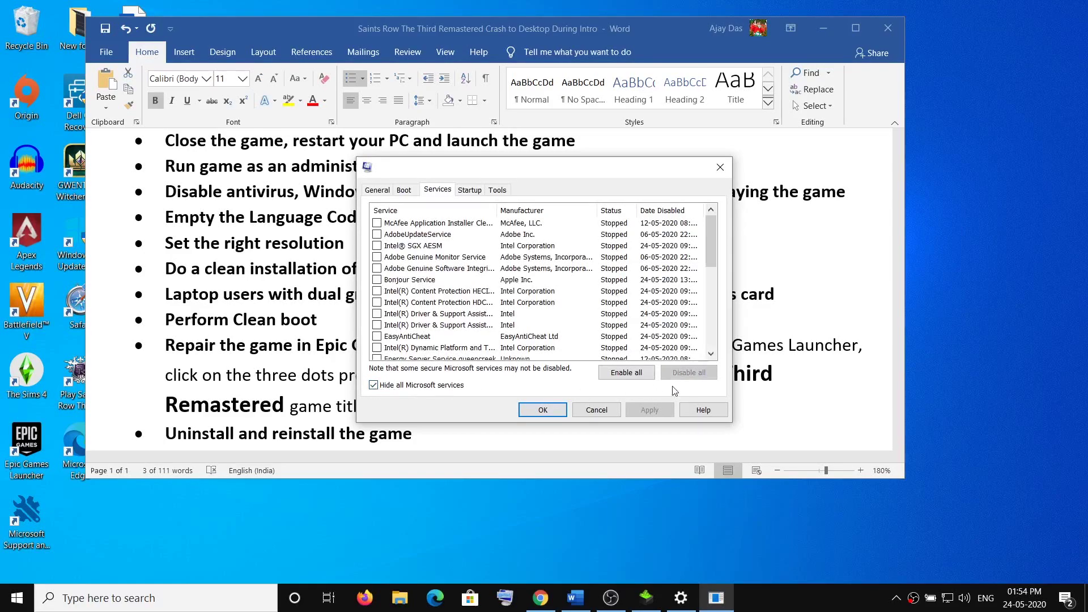
left_click(543, 410)
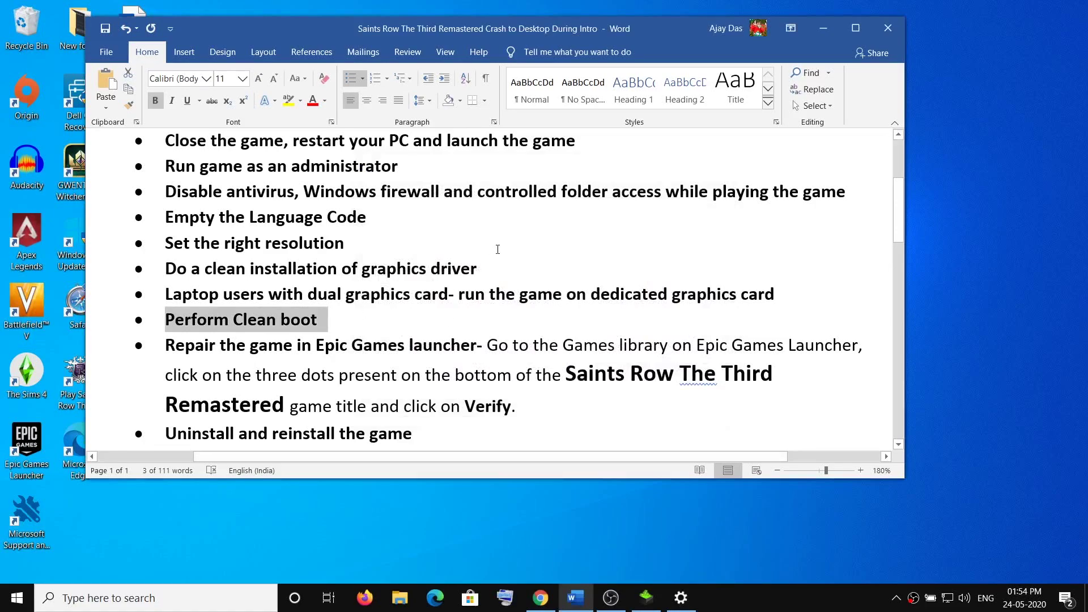
Highlight "Repair the game in Epic Games launcher" in the Word document, followed by its three dots, game title and Verify instructions.
scroll(543, 348, "down", 1)
left_click_drag(170, 285, 477, 287)
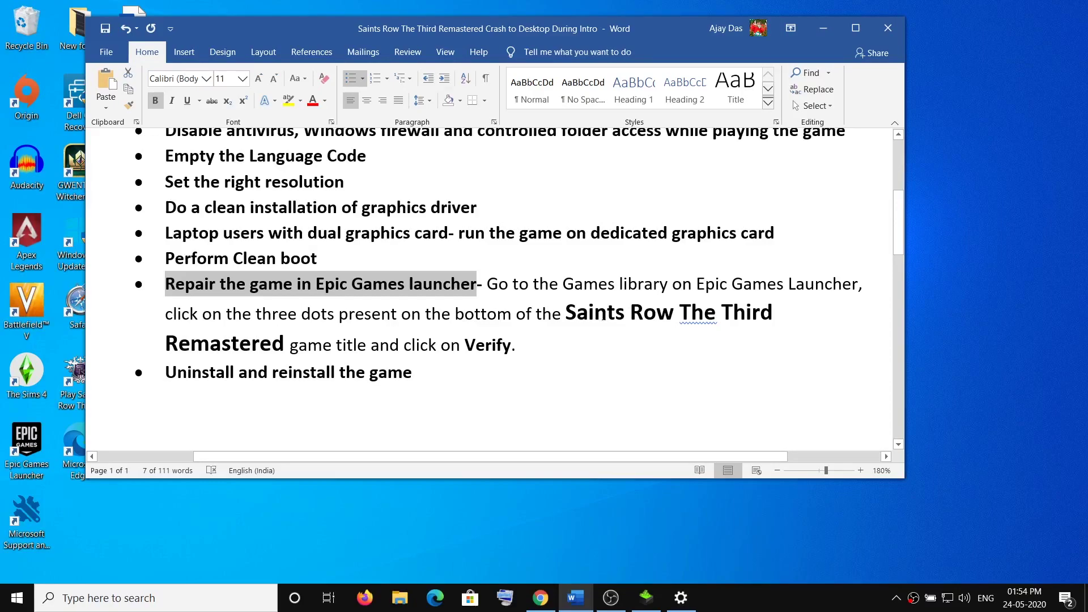
left_click_drag(256, 315, 328, 315)
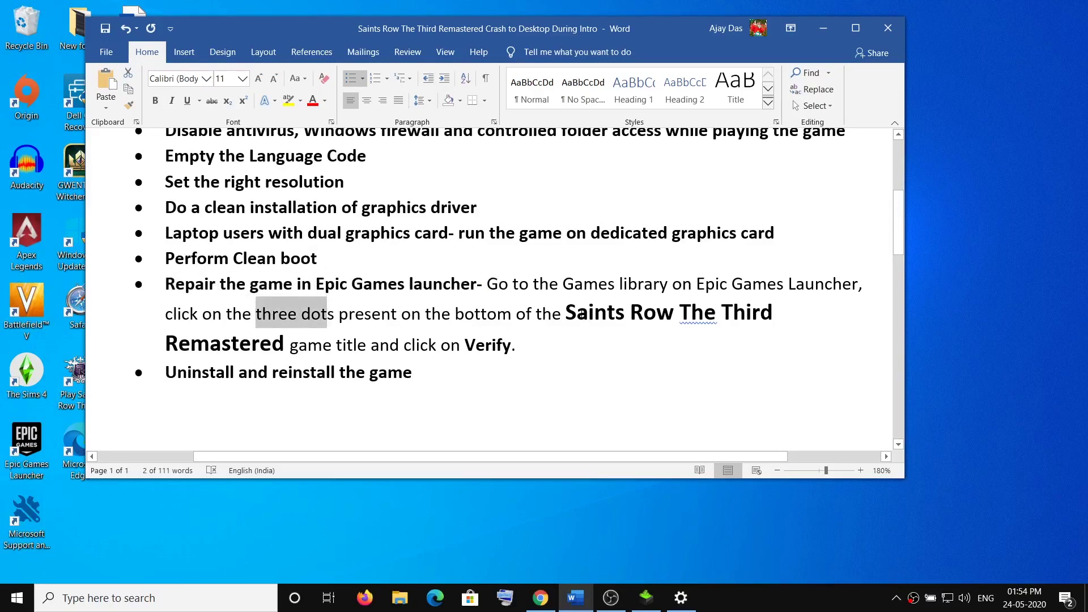
left_click_drag(566, 314, 359, 343)
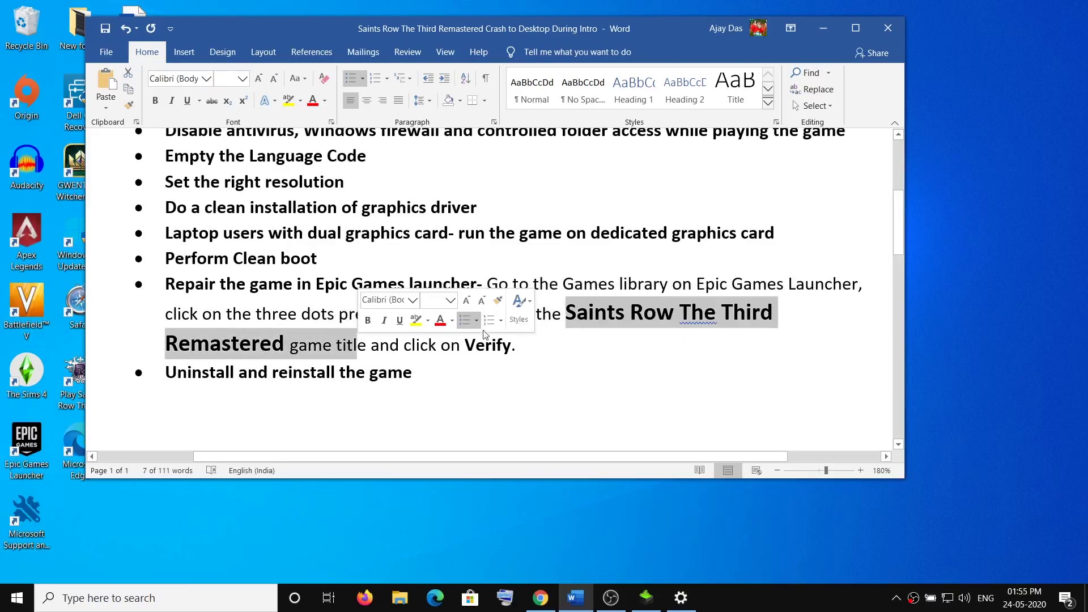
left_click_drag(227, 314, 339, 313)
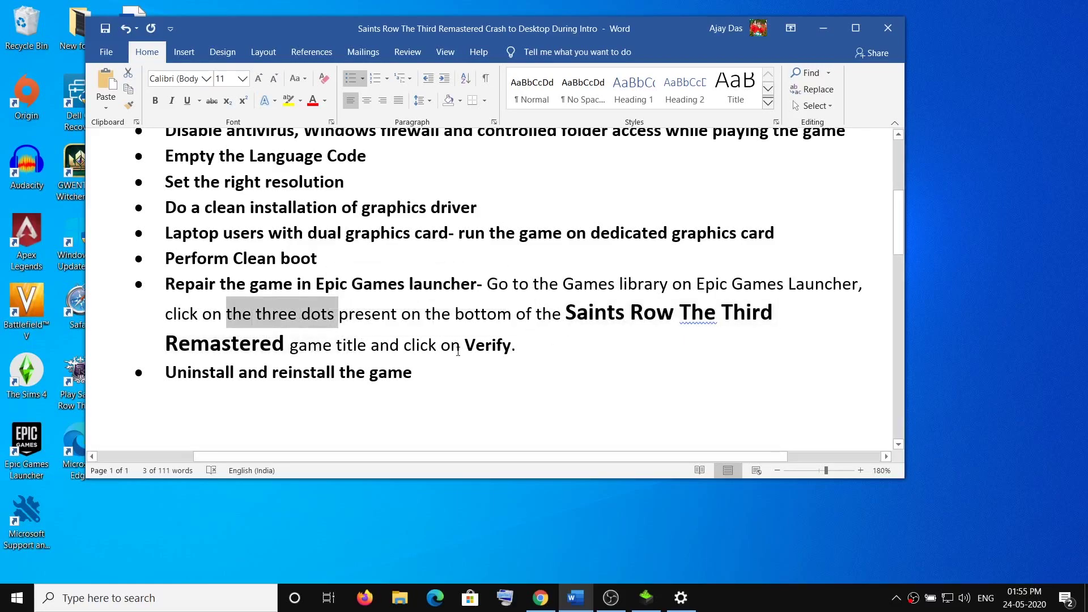
left_click_drag(458, 352, 512, 346)
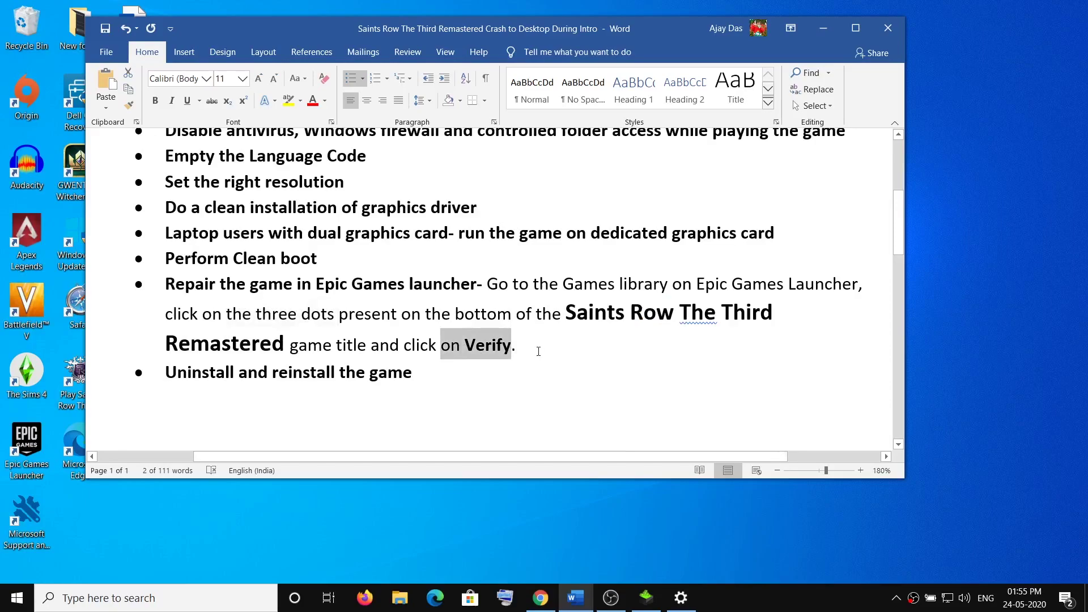
Highlight the last fix, "Uninstall and reinstall the game", in the Word document.
scroll(497, 326, "down", 3)
scroll(296, 311, "up", 2)
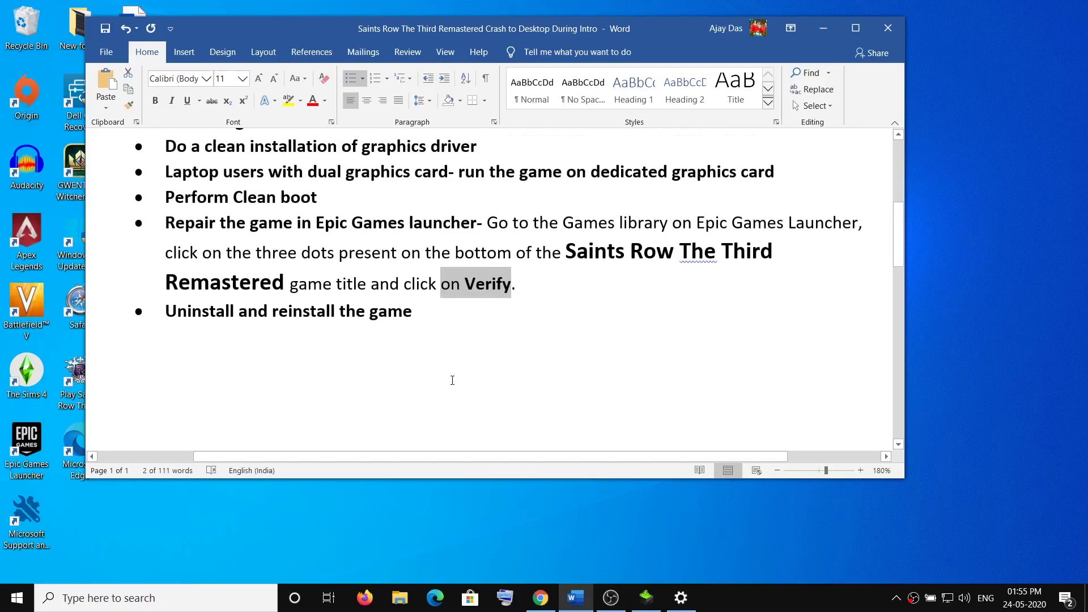
scroll(451, 380, "up", 2)
scroll(165, 315, "down", 2)
left_click_drag(165, 315, 414, 322)
scroll(527, 374, "up", 3)
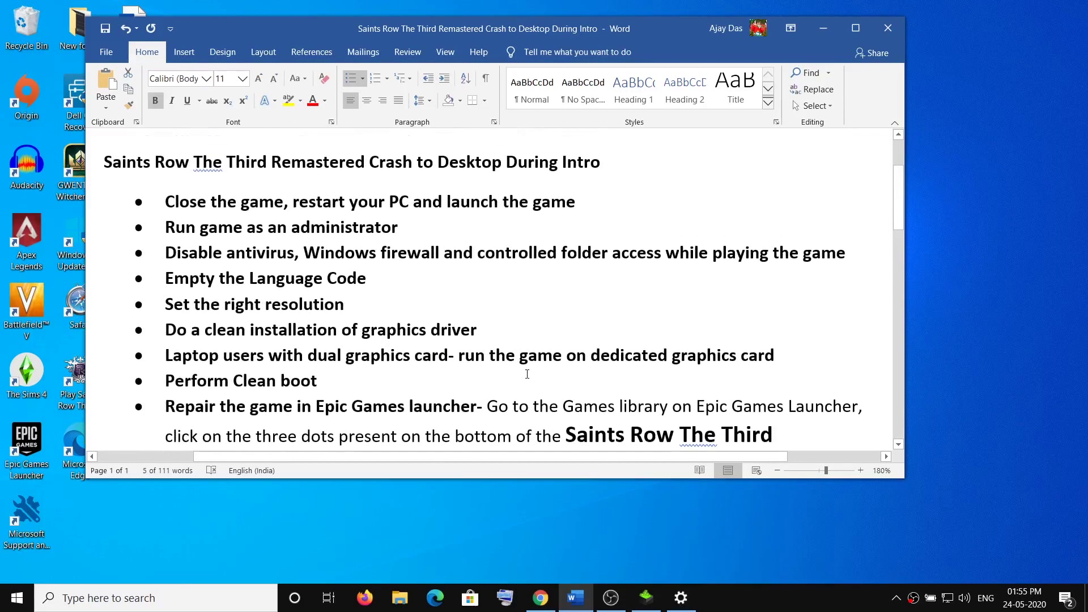
scroll(532, 306, "up", 1)
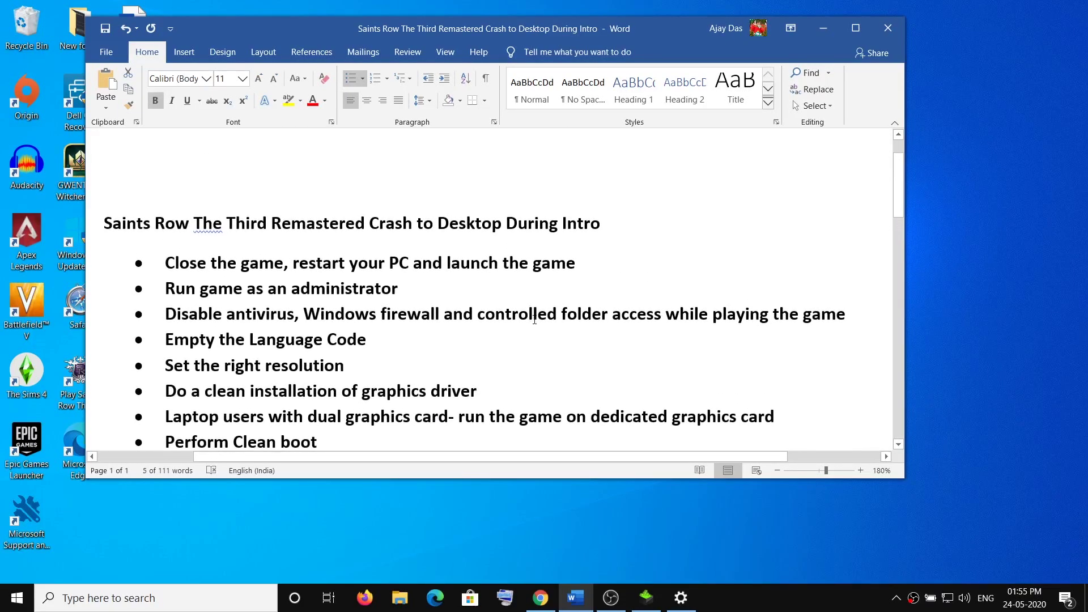
left_click(771, 603)
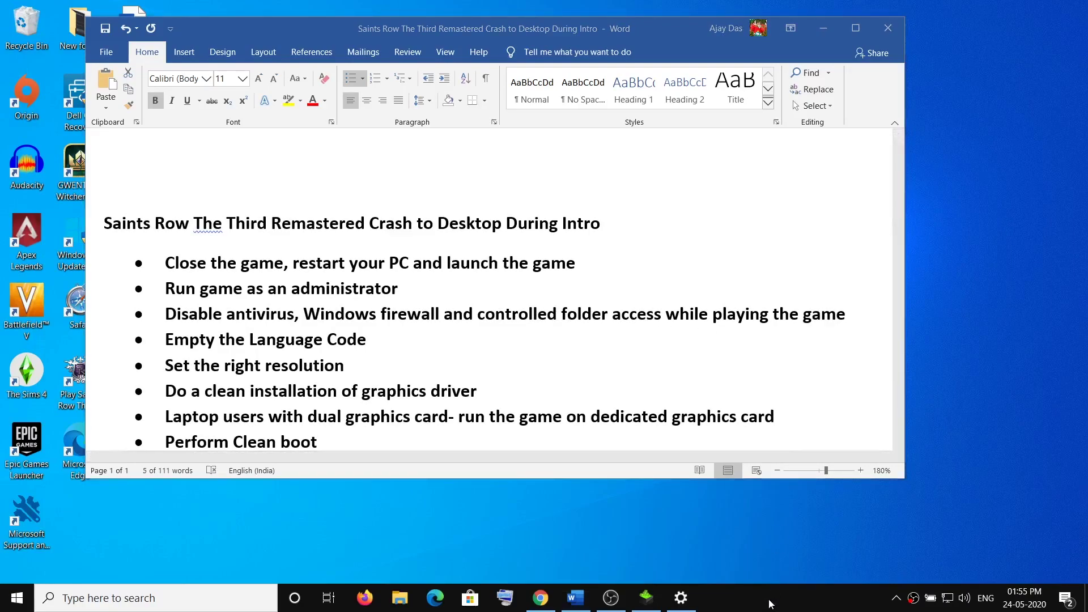